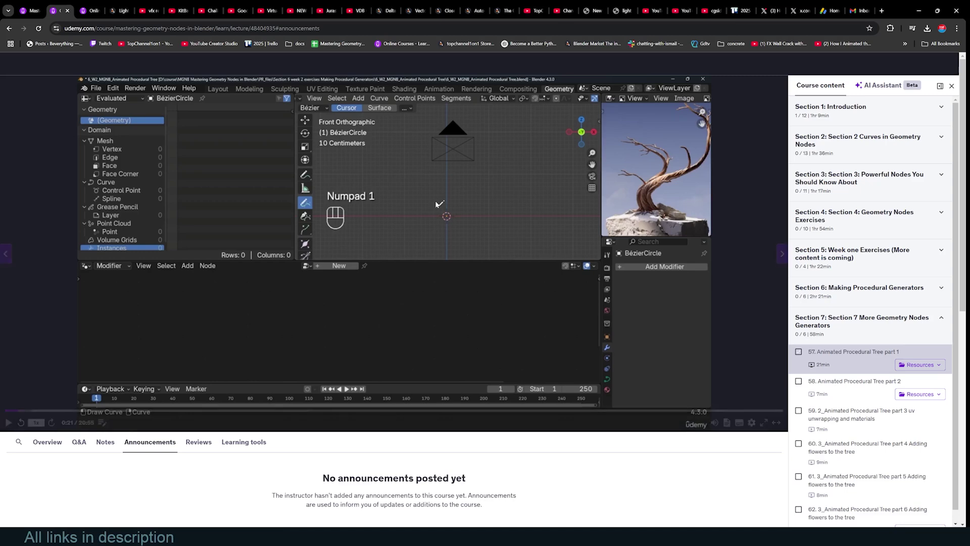
- Browse the animated procedural tree lectures listed in Section 7 of the course content
{"action": "scroll", "coordinate": [855, 374], "scroll_direction": "down", "scroll_amount": 1}
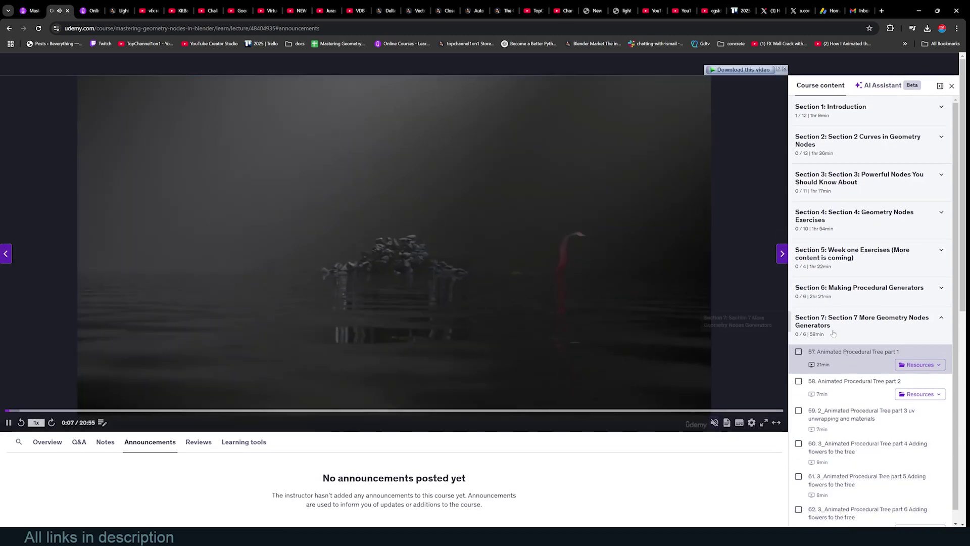
{"action": "scroll", "coordinate": [862, 369], "scroll_direction": "down", "scroll_amount": 1}
{"action": "left_click", "coordinate": [862, 372]}
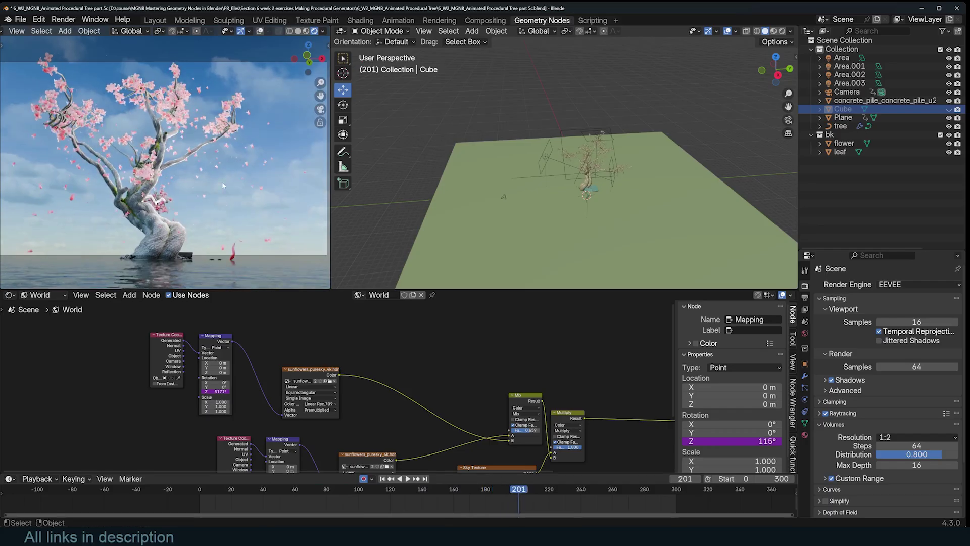
- Select the tree object and switch the world shader editor to the Geometry Node Editor
{"action": "scroll", "coordinate": [694, 185], "scroll_direction": "up", "scroll_amount": 7}
{"action": "left_click", "coordinate": [678, 189]}
{"action": "scroll", "coordinate": [449, 356], "scroll_direction": "down", "scroll_amount": 3}
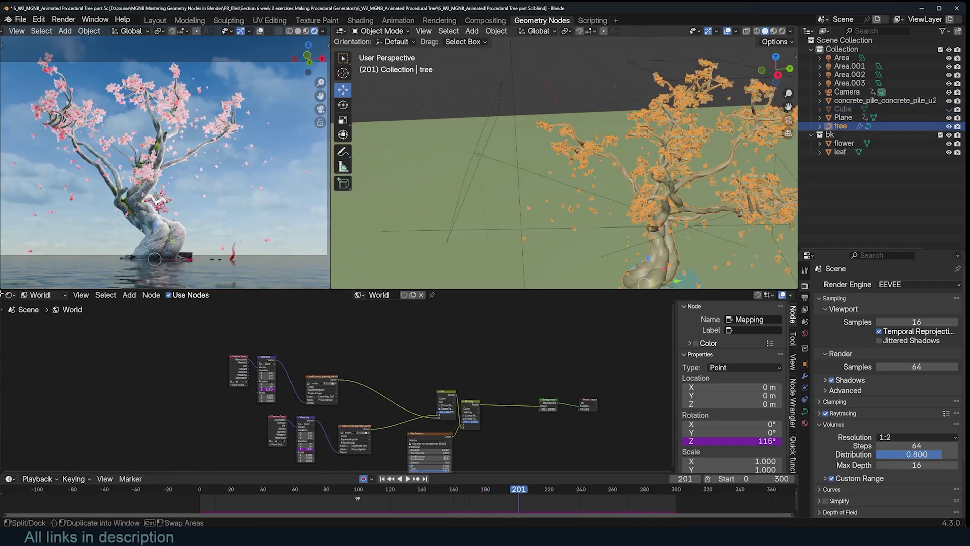
{"action": "left_click", "coordinate": [9, 294]}
{"action": "left_click", "coordinate": [9, 294]}
{"action": "left_click", "coordinate": [37, 364]}
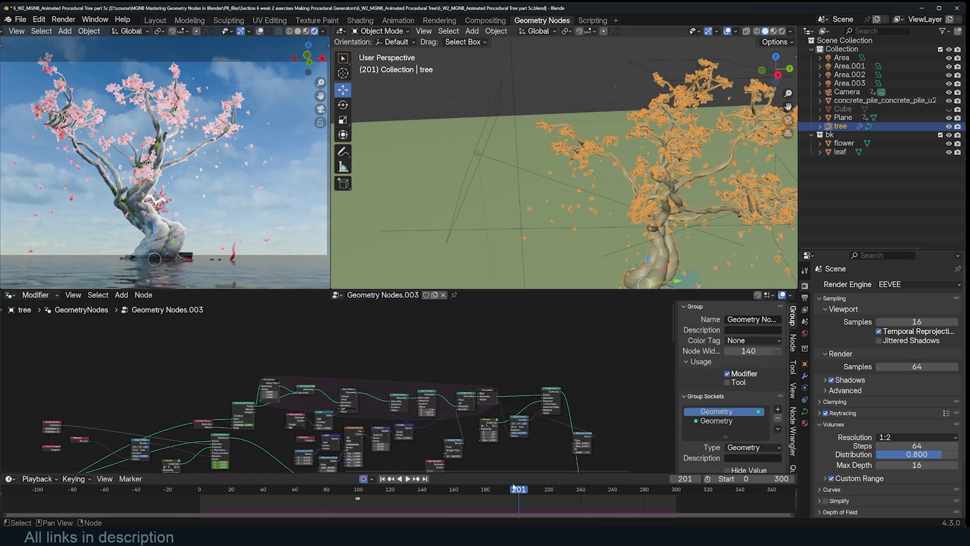
- Play the tree's growth animation and scrub the timeline through to frame 197
{"action": "key", "text": "shift+ctrl+space"}
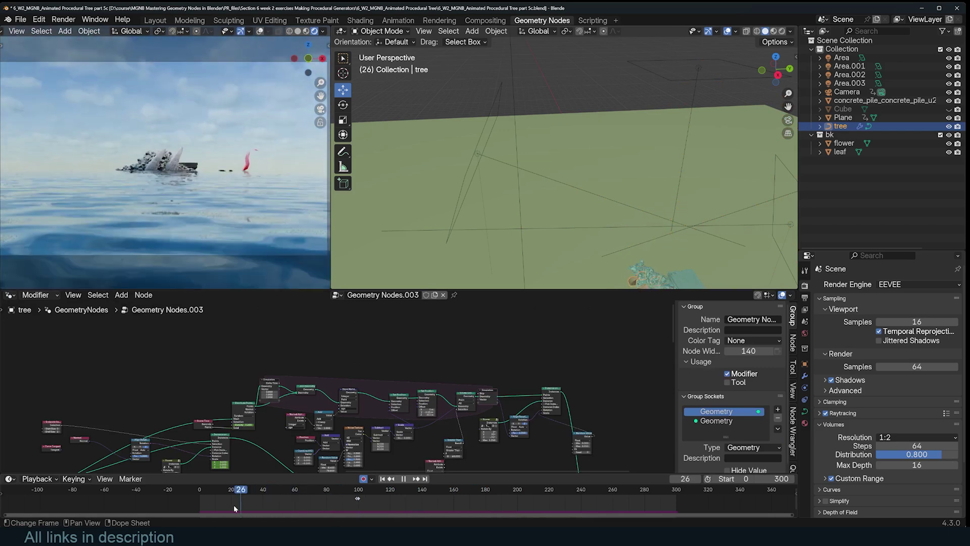
{"action": "left_click_drag", "start_coordinate": [251, 502], "coordinate": [363, 507]}
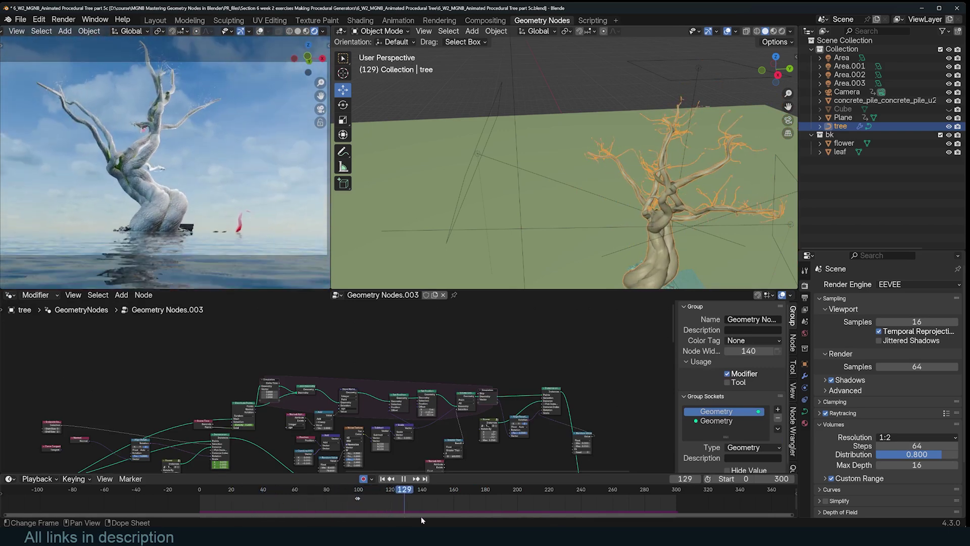
{"action": "left_click", "coordinate": [368, 491]}
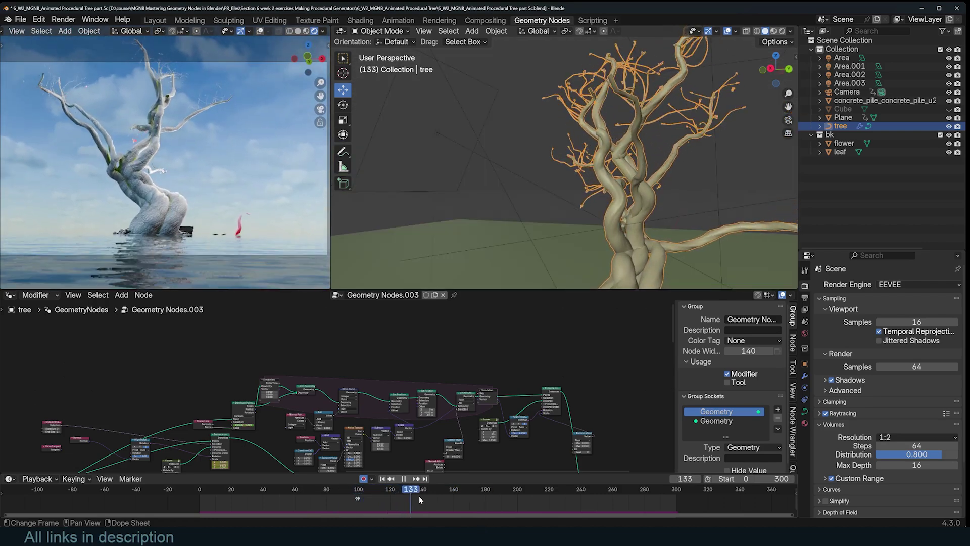
{"action": "left_click_drag", "start_coordinate": [430, 498], "coordinate": [513, 499]}
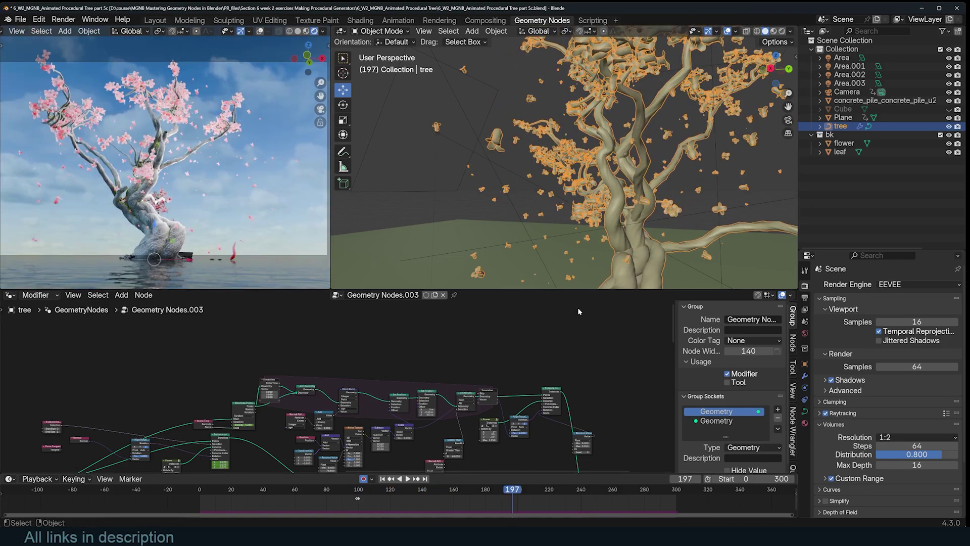
- Examine the tree's node network back to the Group Input and the tree model from another angle
{"action": "scroll", "coordinate": [323, 380], "scroll_direction": "down", "scroll_amount": 4}
{"action": "middle_click_drag", "start_coordinate": [267, 383], "coordinate": [426, 349]}
{"action": "scroll", "coordinate": [289, 387], "scroll_direction": "down", "scroll_amount": 4}
{"action": "middle_click_drag", "start_coordinate": [303, 394], "coordinate": [490, 370]}
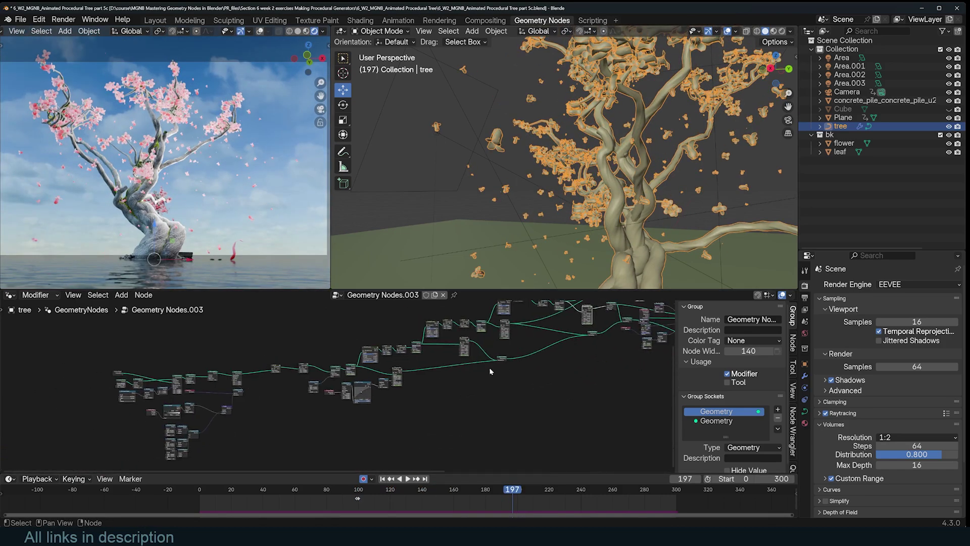
{"action": "scroll", "coordinate": [359, 383], "scroll_direction": "down", "scroll_amount": 3}
{"action": "middle_click_drag", "start_coordinate": [364, 383], "coordinate": [591, 378]}
{"action": "scroll", "coordinate": [484, 380], "scroll_direction": "up", "scroll_amount": 9}
{"action": "middle_click_drag", "start_coordinate": [548, 174], "coordinate": [649, 205]}
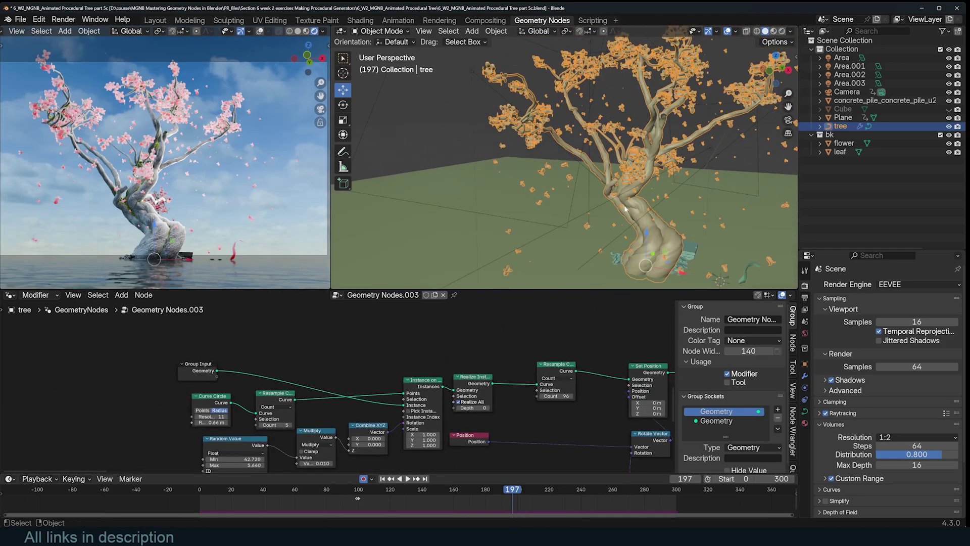
{"action": "scroll", "coordinate": [591, 202], "scroll_direction": "up", "scroll_amount": 3}
- Preview the Curve Circle and Group Input outputs through a Viewer node and isolate the tree in local view
{"action": "left_click", "coordinate": [227, 402], "text": "ctrl+shift"}
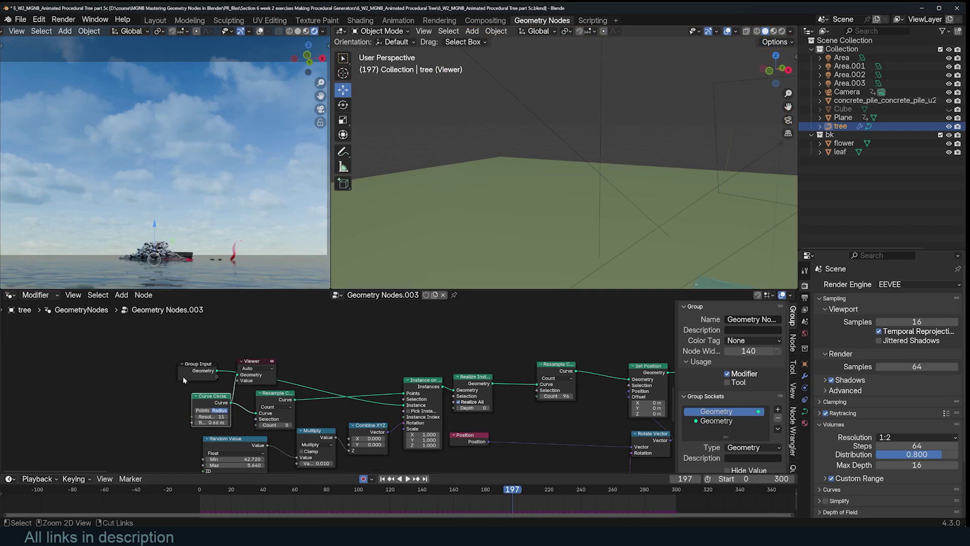
{"action": "key", "text": "KP_Divide"}
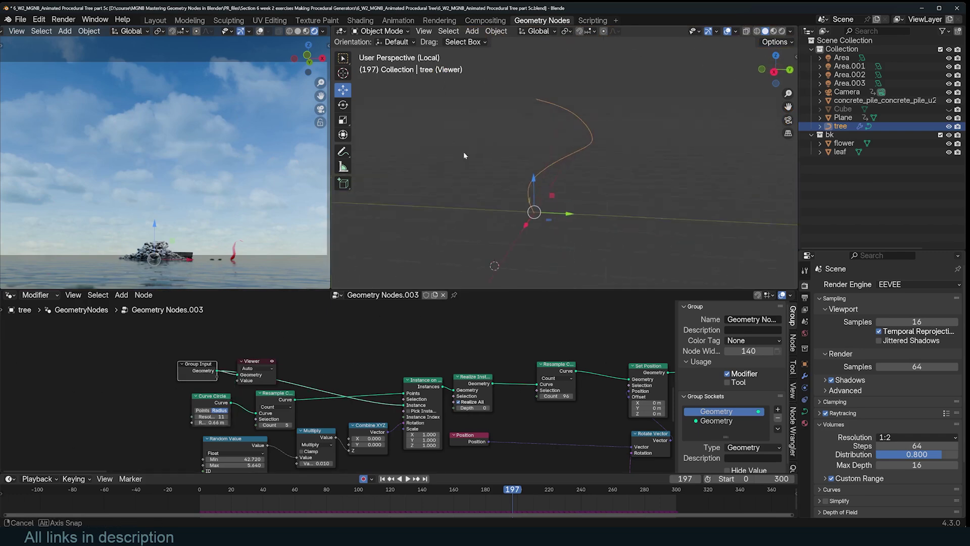
{"action": "scroll", "coordinate": [345, 383], "scroll_direction": "up", "scroll_amount": 3}
- Preview the Realize Instances output through the Viewer and inspect the duplicated trunk curves
{"action": "left_click", "coordinate": [445, 386], "text": "ctrl+shift"}
{"action": "middle_click_drag", "start_coordinate": [507, 139], "coordinate": [586, 179]}
{"action": "scroll", "coordinate": [543, 164], "scroll_direction": "up", "scroll_amount": 4}
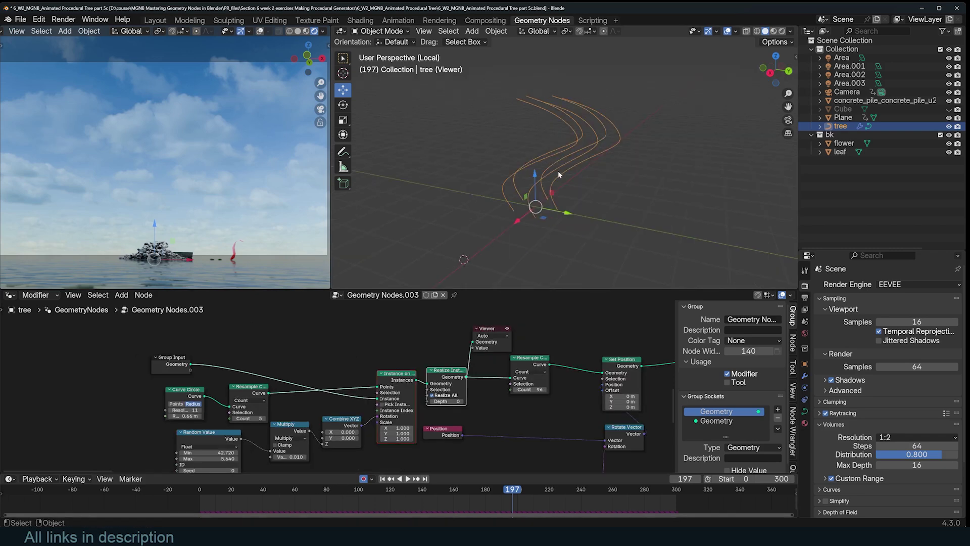
{"action": "middle_click_drag", "start_coordinate": [571, 158], "coordinate": [536, 175], "text": "shift"}
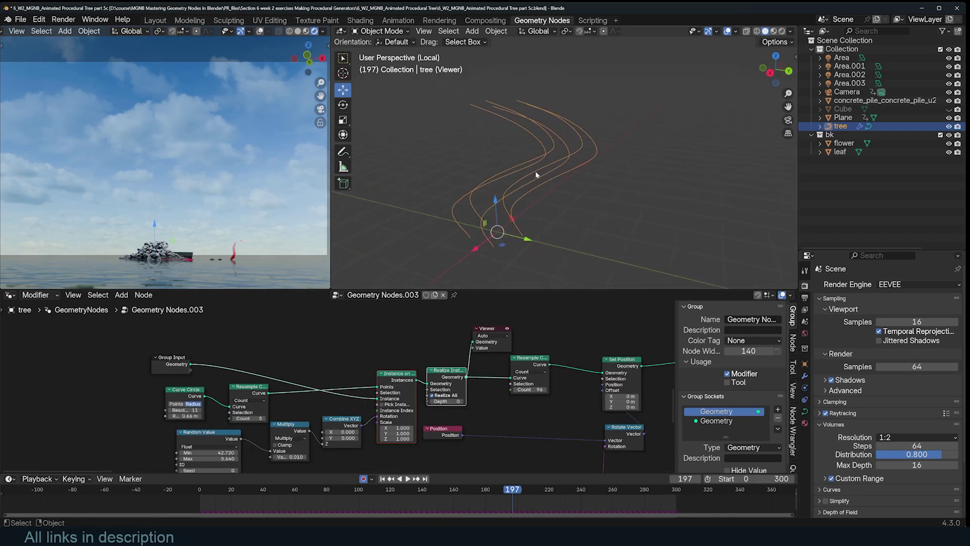
- Preview the first Set Position output and examine the Spline Parameter, Color Ramp and Random Value nodes driving it
{"action": "middle_click_drag", "start_coordinate": [637, 370], "coordinate": [582, 375]}
{"action": "scroll", "coordinate": [582, 375], "scroll_direction": "down", "scroll_amount": 1}
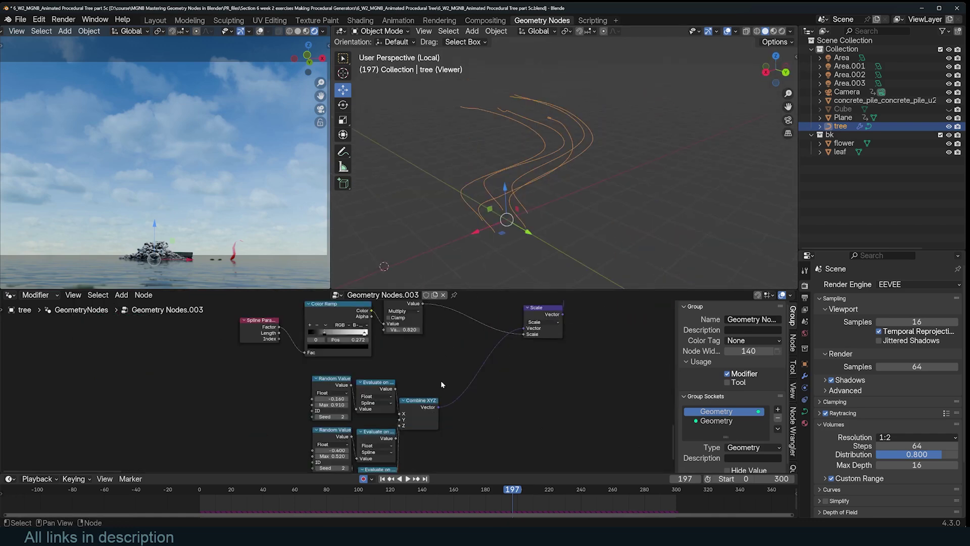
{"action": "middle_click_drag", "start_coordinate": [440, 380], "coordinate": [483, 361]}
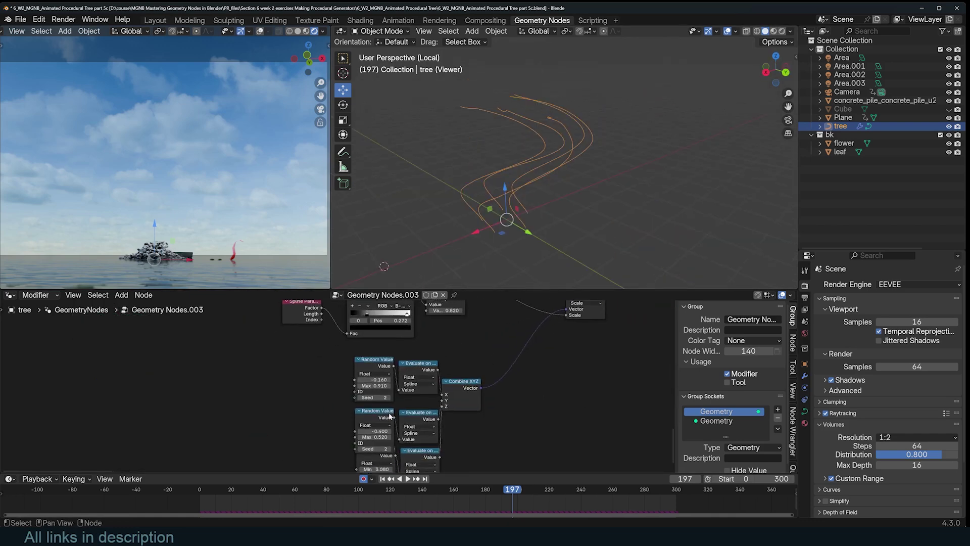
{"action": "middle_click_drag", "start_coordinate": [505, 147], "coordinate": [532, 134]}
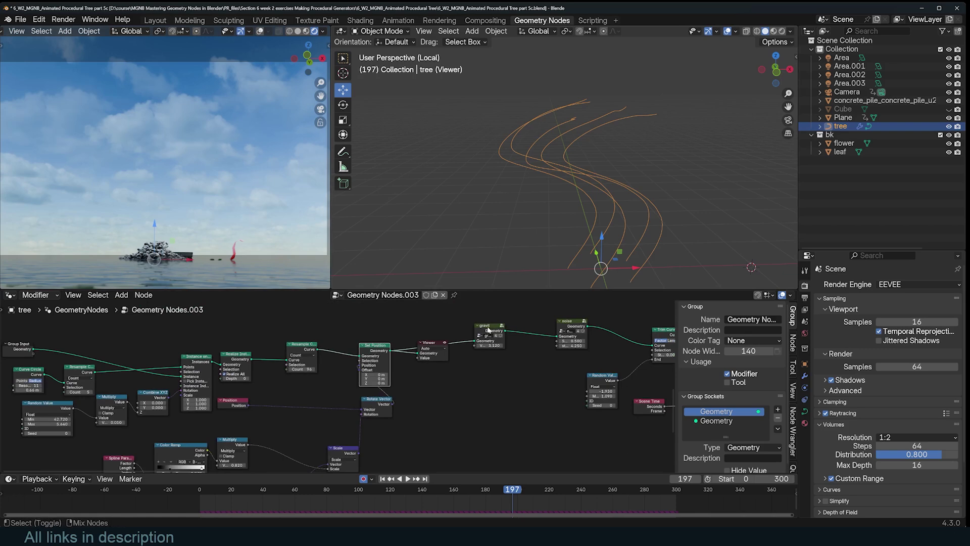
- Preview the gravit group's output through the Viewer and inspect the bent curves up close
{"action": "left_click", "coordinate": [488, 329], "text": "ctrl+shift"}
{"action": "middle_click_drag", "start_coordinate": [591, 174], "coordinate": [564, 107]}
{"action": "scroll", "coordinate": [585, 197], "scroll_direction": "up", "scroll_amount": 3}
{"action": "scroll", "coordinate": [556, 169], "scroll_direction": "down", "scroll_amount": 2}
{"action": "scroll", "coordinate": [577, 141], "scroll_direction": "up", "scroll_amount": 3}
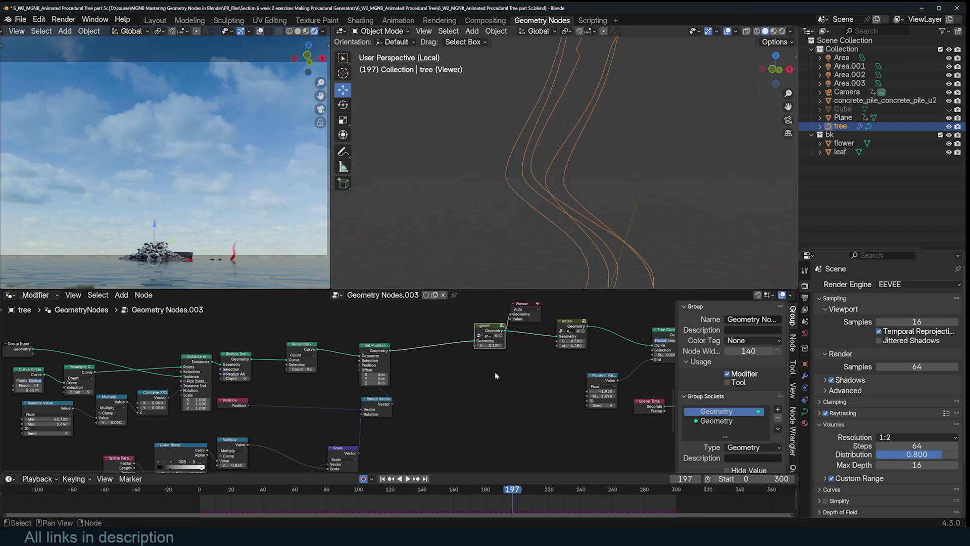
- Try a different value on the gravit group node and undo the change
{"action": "mouse_move", "coordinate": [494, 346]}
{"action": "left_mouse_down"}
{"action": "mouse_move", "coordinate": [535, 345]}
{"action": "mouse_move", "coordinate": [475, 345]}
{"action": "mouse_move", "coordinate": [506, 347]}
{"action": "left_mouse_up"}
{"action": "key", "text": "ctrl+z"}
{"action": "scroll", "coordinate": [504, 333], "scroll_direction": "up", "scroll_amount": 2}
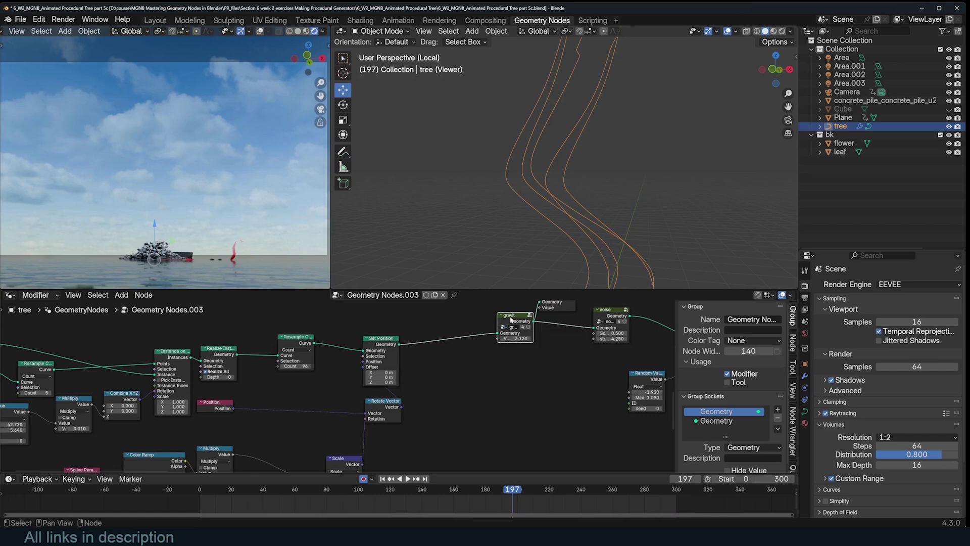
- Open the gravit group, move its Spline Parameter node just below the Group Input, and return to the main node tree
{"action": "key", "text": "Tab"}
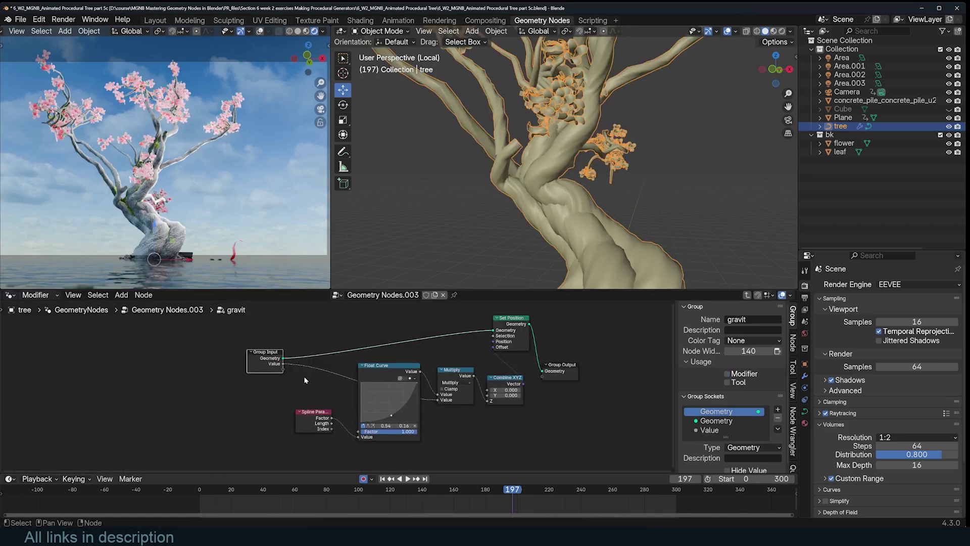
{"action": "left_click_drag", "start_coordinate": [322, 419], "coordinate": [320, 396]}
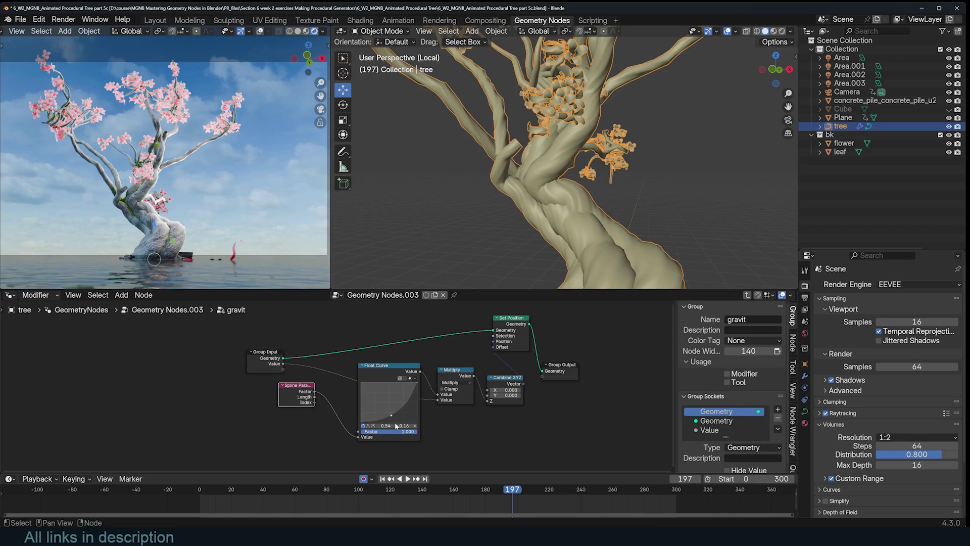
{"action": "key", "text": "Tab"}
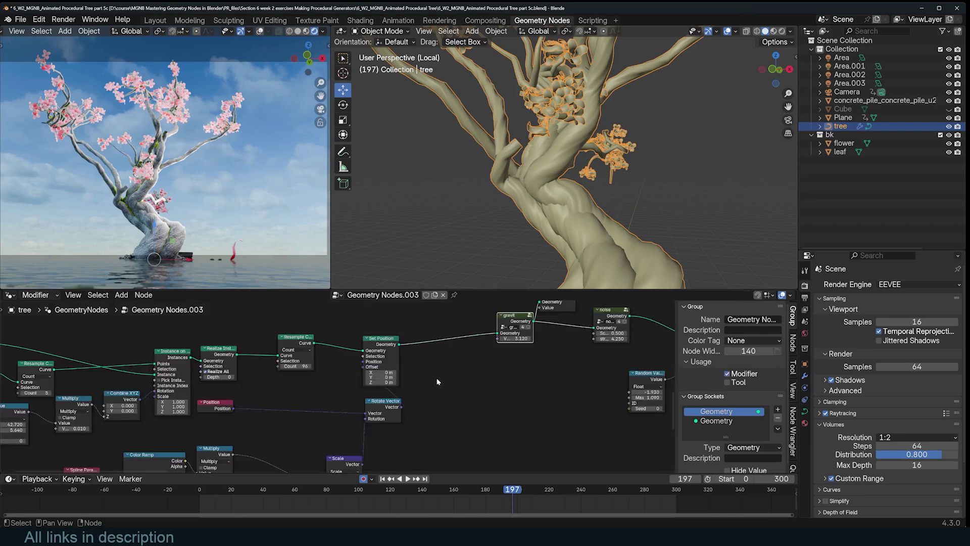
- Move the noise group node closer to the gravit group and preview its output through the Viewer
{"action": "scroll", "coordinate": [565, 174], "scroll_direction": "down", "scroll_amount": 3}
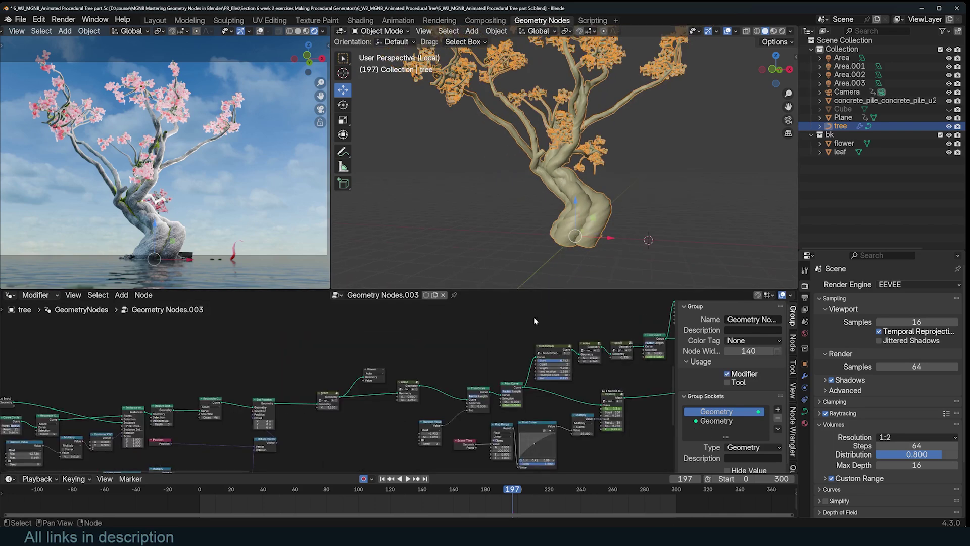
{"action": "scroll", "coordinate": [320, 409], "scroll_direction": "up", "scroll_amount": 2}
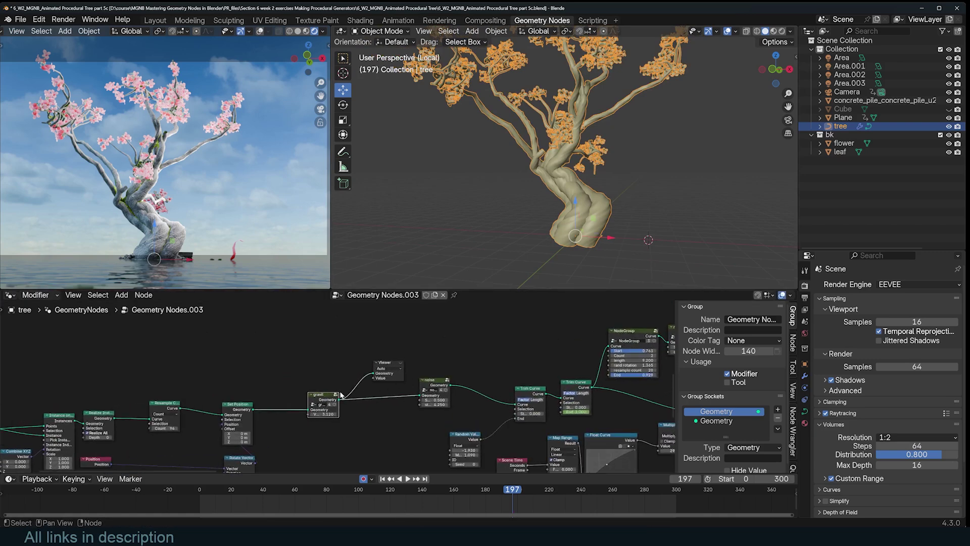
{"action": "left_click_drag", "start_coordinate": [421, 382], "coordinate": [384, 393]}
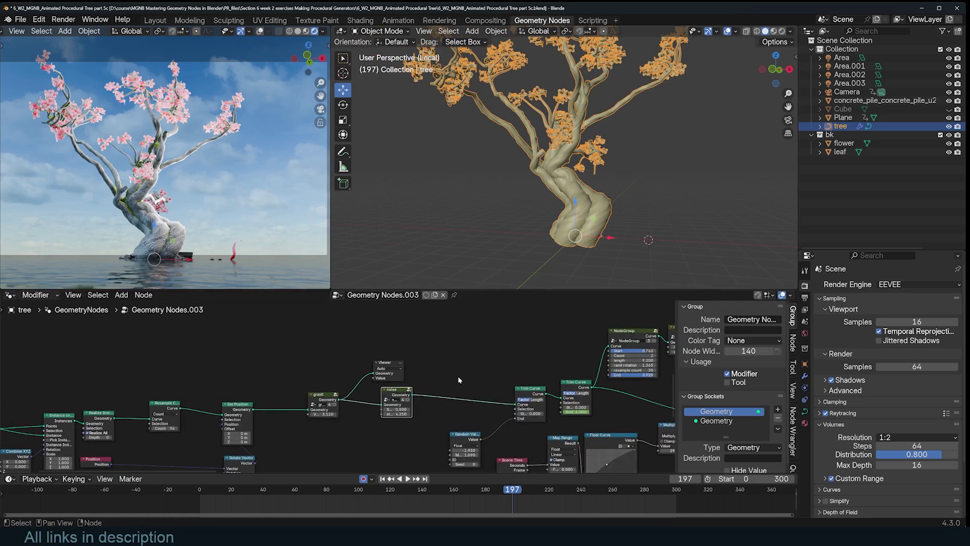
{"action": "left_click", "coordinate": [406, 398], "text": "ctrl+shift"}
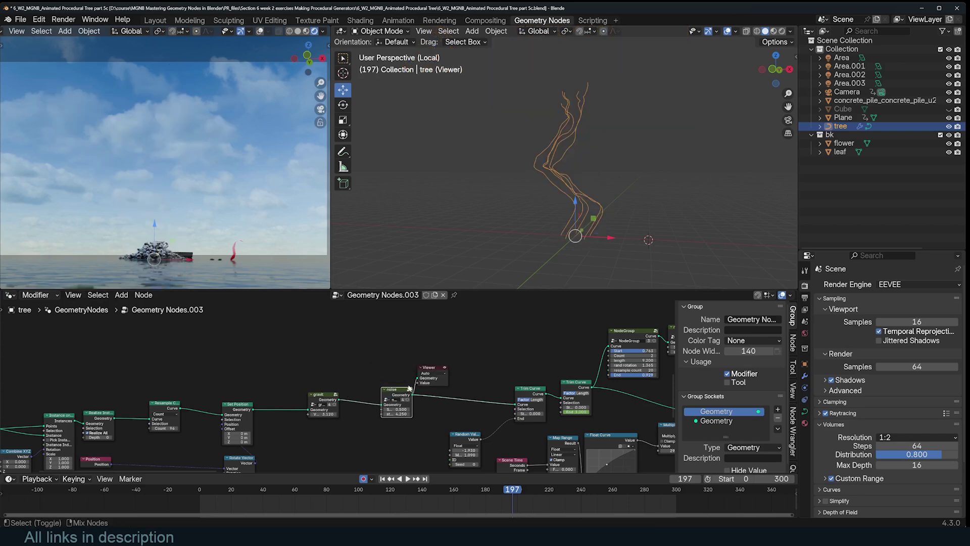
{"action": "scroll", "coordinate": [480, 177], "scroll_direction": "up", "scroll_amount": 4}
{"action": "scroll", "coordinate": [338, 377], "scroll_direction": "up", "scroll_amount": 3}
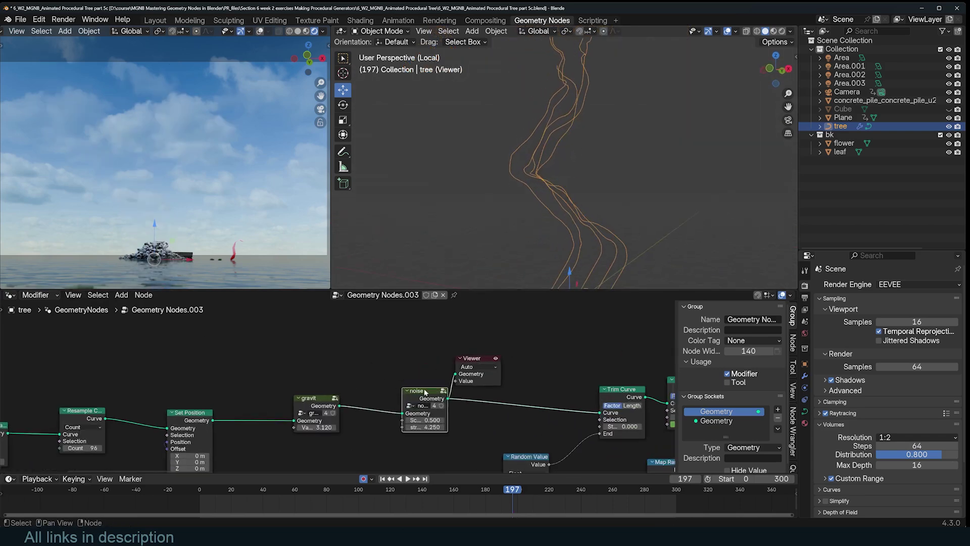
- Set the noise group's strength to 2.550
{"action": "middle_click_drag", "start_coordinate": [525, 202], "coordinate": [557, 124]}
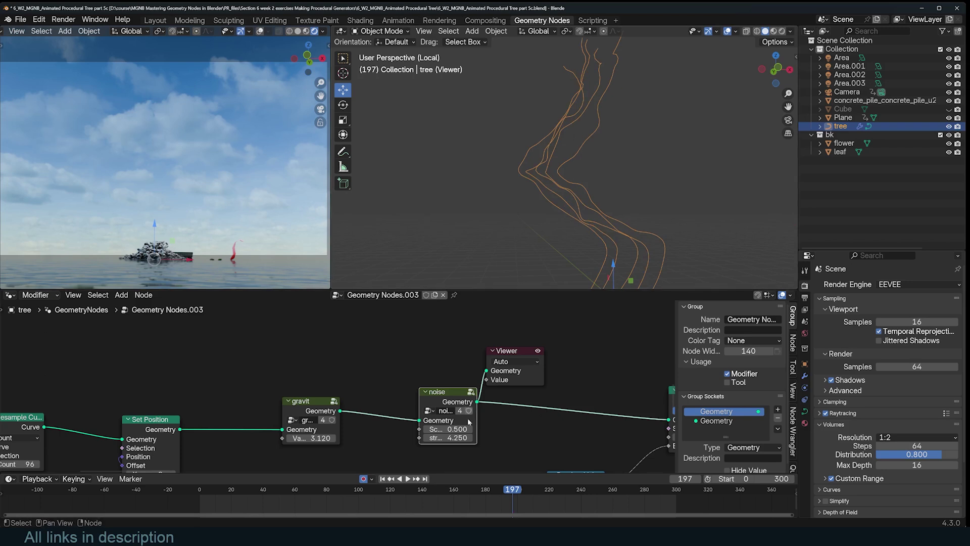
{"action": "mouse_move", "coordinate": [455, 429]}
{"action": "left_mouse_down"}
{"action": "mouse_move", "coordinate": [505, 429]}
{"action": "mouse_move", "coordinate": [454, 428]}
{"action": "left_mouse_up"}
{"action": "left_click_drag", "start_coordinate": [455, 437], "coordinate": [429, 438]}
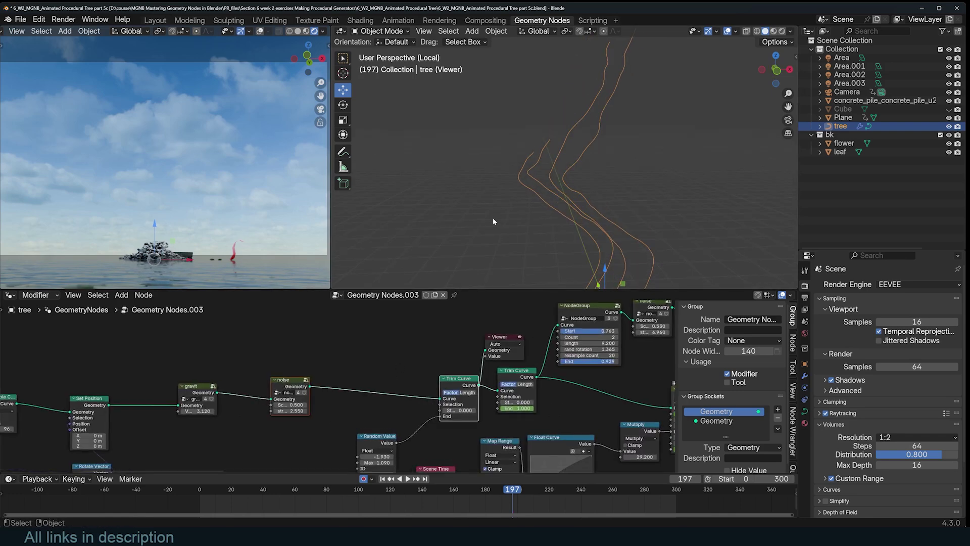
- Preview the first Trim Curve's output and inspect the randomly trimmed curves from several angles
{"action": "middle_click_drag", "start_coordinate": [493, 221], "coordinate": [571, 146]}
{"action": "middle_click_drag", "start_coordinate": [458, 397], "coordinate": [474, 371]}
{"action": "middle_click_drag", "start_coordinate": [526, 222], "coordinate": [613, 161]}
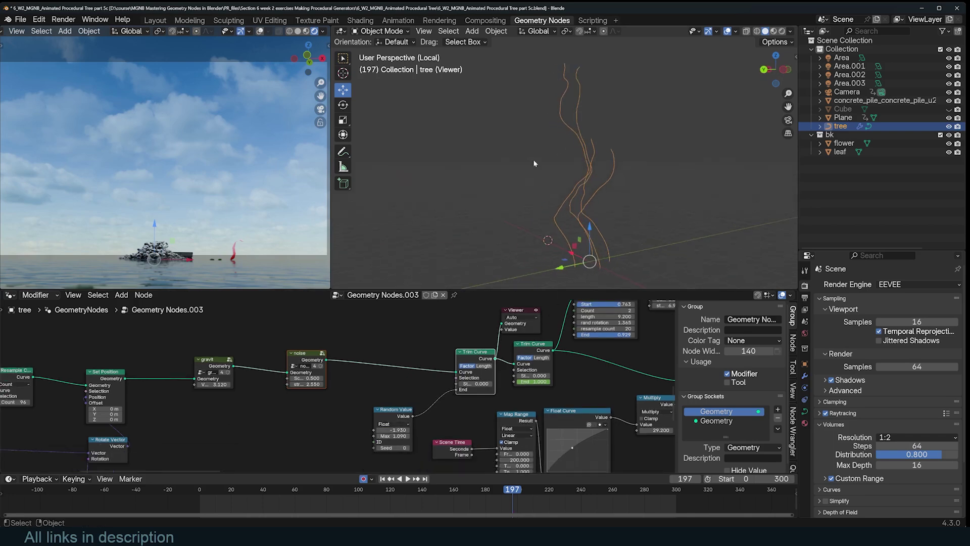
{"action": "middle_click_drag", "start_coordinate": [534, 163], "coordinate": [477, 110]}
{"action": "middle_click_drag", "start_coordinate": [586, 375], "coordinate": [514, 373]}
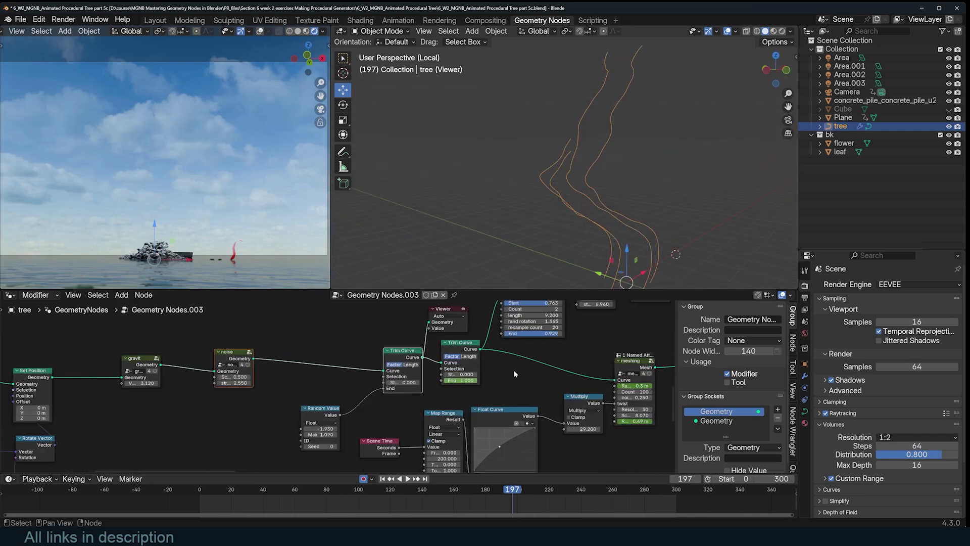
- Preview the second, animated Trim Curve's output and move the timeline to frame 72
{"action": "left_click", "coordinate": [467, 354], "text": "ctrl+shift"}
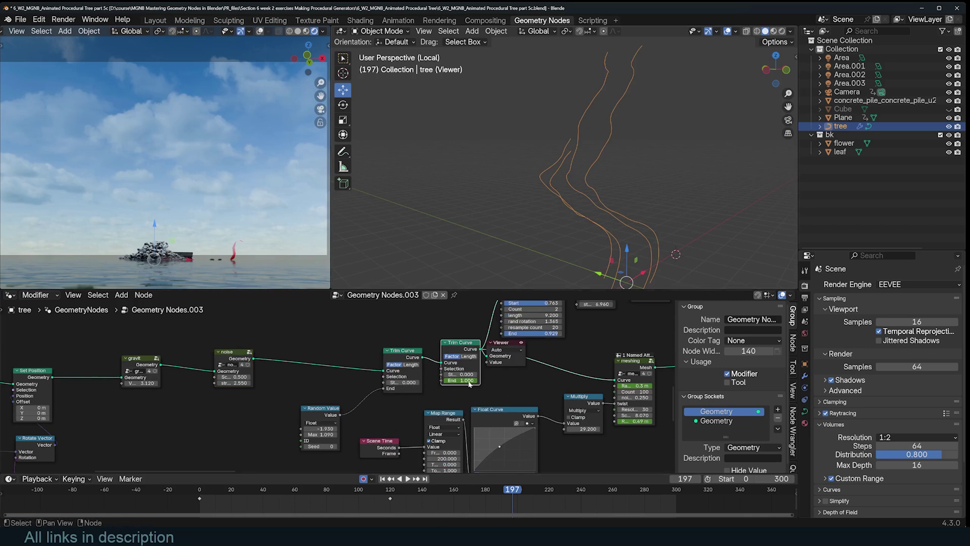
{"action": "mouse_move", "coordinate": [318, 491]}
{"action": "left_mouse_down"}
{"action": "mouse_move", "coordinate": [227, 488]}
{"action": "mouse_move", "coordinate": [380, 491]}
{"action": "mouse_move", "coordinate": [314, 489]}
{"action": "left_mouse_up"}
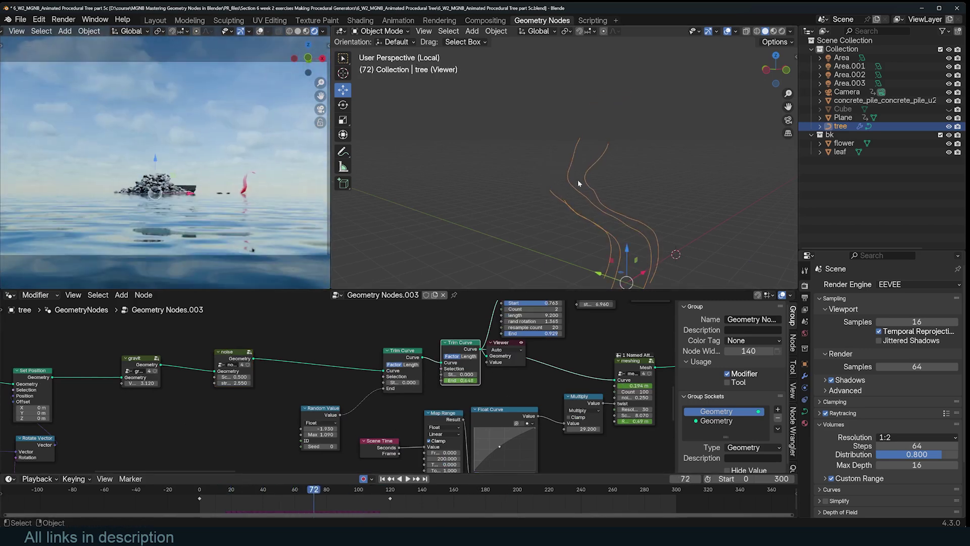
- Switch the render engine to Cycles and play the tree's growth animation
{"action": "left_click", "coordinate": [887, 288]}
{"action": "left_click", "coordinate": [892, 310]}
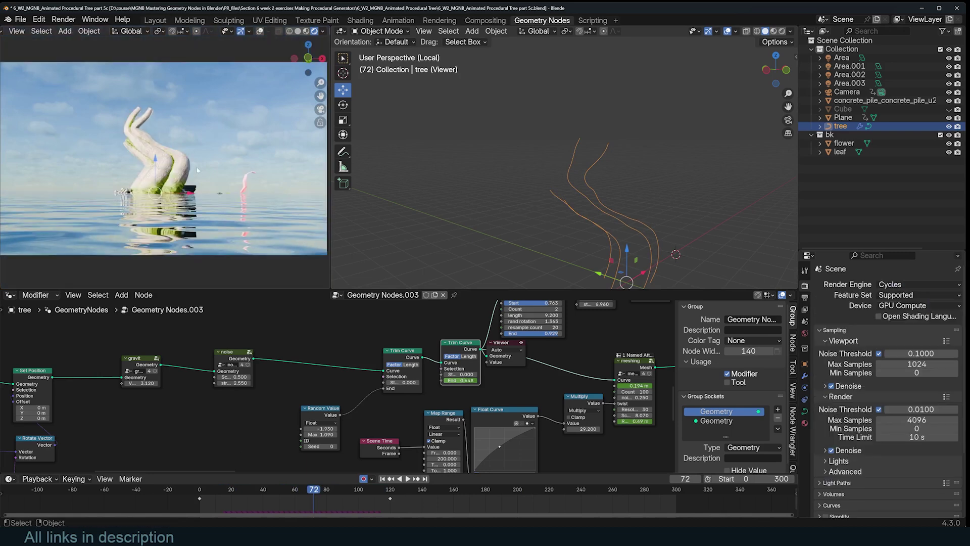
{"action": "key", "text": "space"}
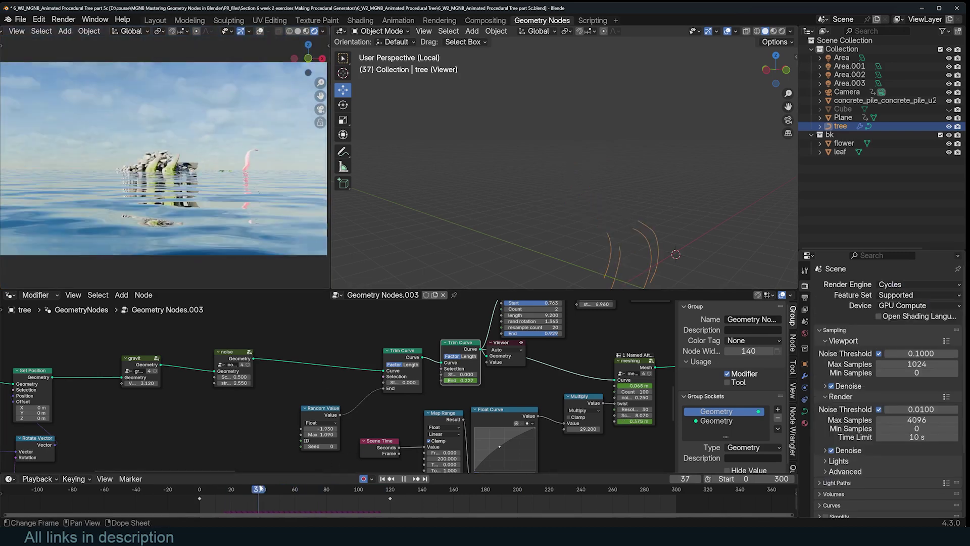
- Stop the growth animation playback and move the timeline to frame 295
{"action": "key", "text": "space"}
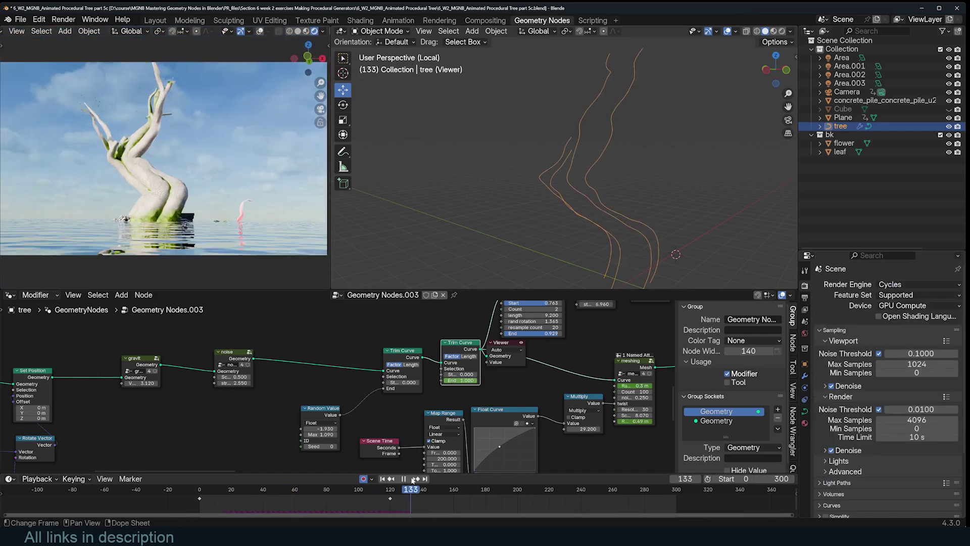
{"action": "middle_click_drag", "start_coordinate": [154, 364], "coordinate": [307, 392]}
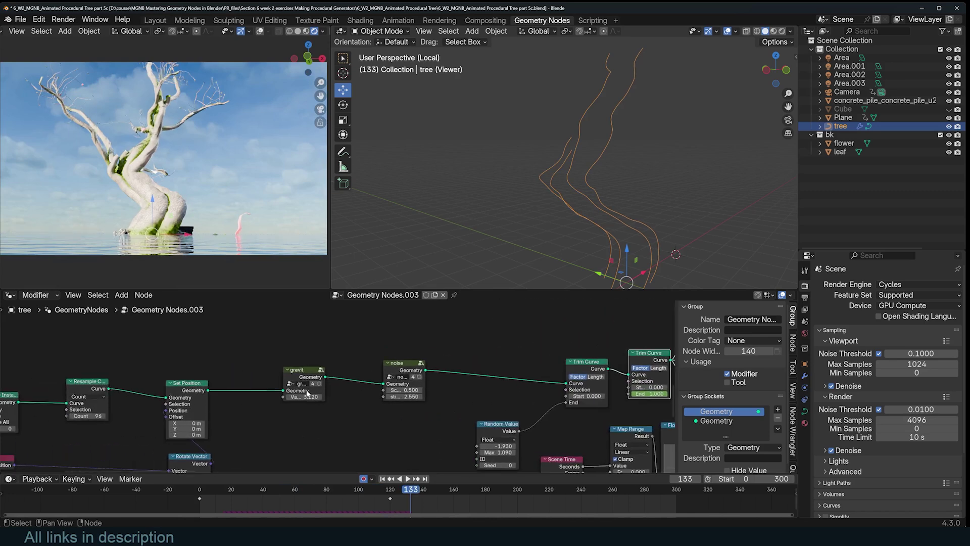
{"action": "left_click", "coordinate": [668, 497]}
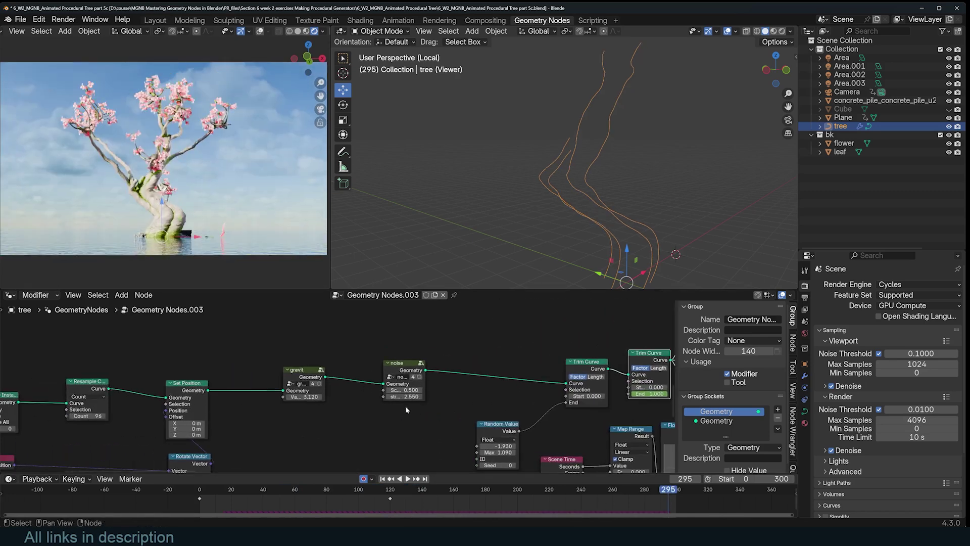
- Set the trunk's gravit group value to 1.120 and its noise group scale to -0.800, tightening the node layout
{"action": "mouse_move", "coordinate": [302, 397]}
{"action": "left_mouse_down"}
{"action": "mouse_move", "coordinate": [231, 396]}
{"action": "mouse_move", "coordinate": [283, 397]}
{"action": "left_mouse_up"}
{"action": "mouse_move", "coordinate": [404, 390]}
{"action": "left_mouse_down"}
{"action": "mouse_move", "coordinate": [419, 390]}
{"action": "mouse_move", "coordinate": [391, 390]}
{"action": "left_mouse_up"}
{"action": "left_click_drag", "start_coordinate": [474, 430], "coordinate": [427, 424]}
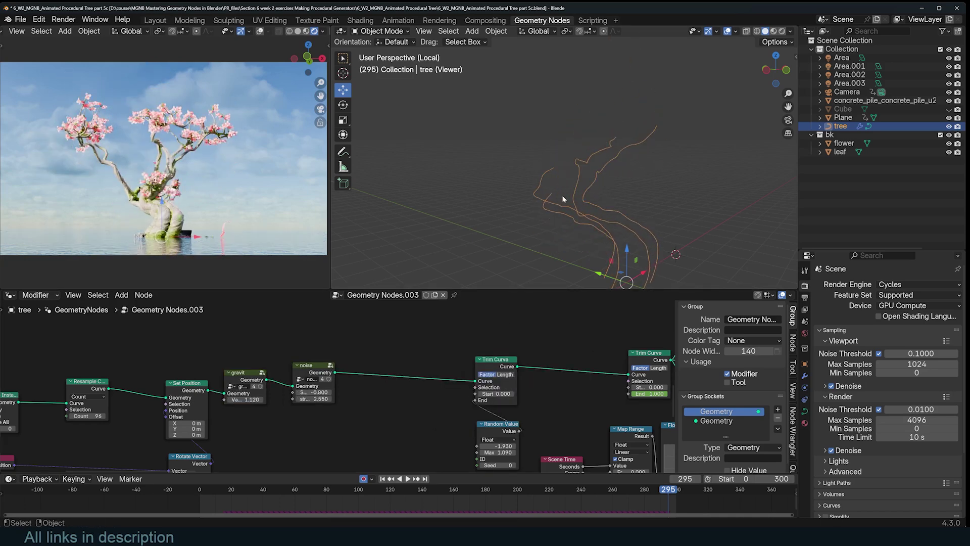
{"action": "mouse_move", "coordinate": [564, 198]}
{"action": "middle_mouse_down"}
{"action": "mouse_move", "coordinate": [521, 210]}
{"action": "mouse_move", "coordinate": [555, 199]}
{"action": "middle_mouse_up"}
- Preview the trunk's meshing group output and inspect the twisted trunk mesh from several angles
{"action": "scroll", "coordinate": [581, 376], "scroll_direction": "down", "scroll_amount": 2}
{"action": "middle_click_drag", "start_coordinate": [667, 376], "coordinate": [390, 376]}
{"action": "left_click", "coordinate": [487, 368], "text": "ctrl+shift"}
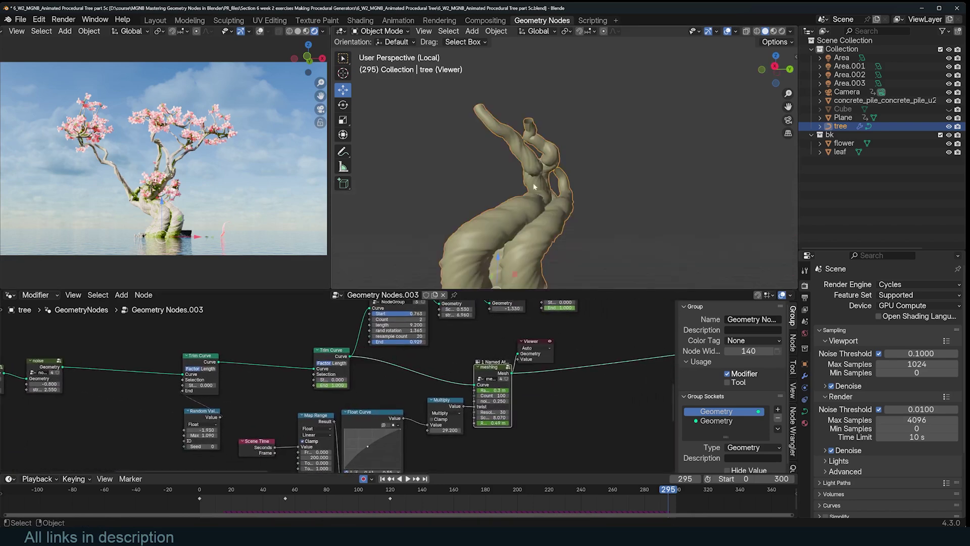
{"action": "middle_click_drag", "start_coordinate": [534, 187], "coordinate": [646, 189]}
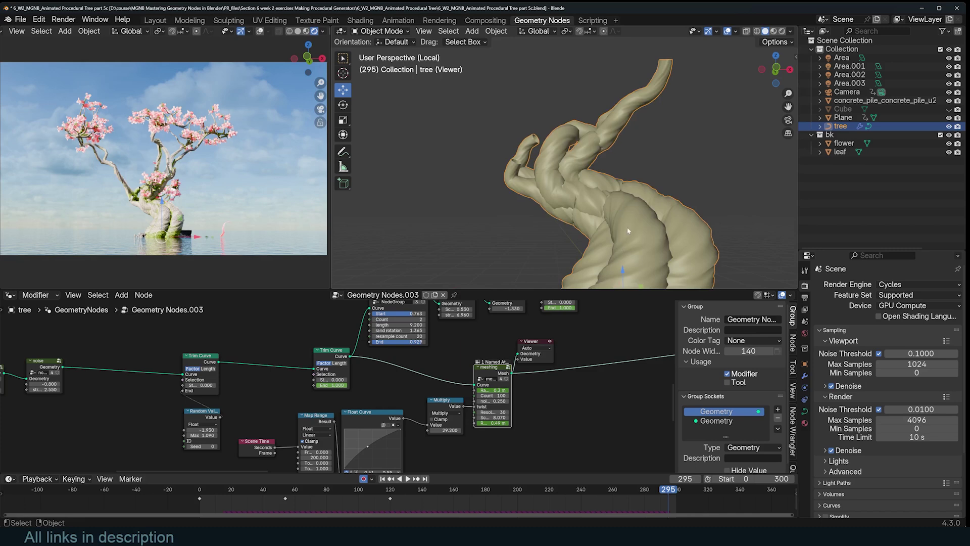
{"action": "middle_click_drag", "start_coordinate": [628, 230], "coordinate": [538, 211]}
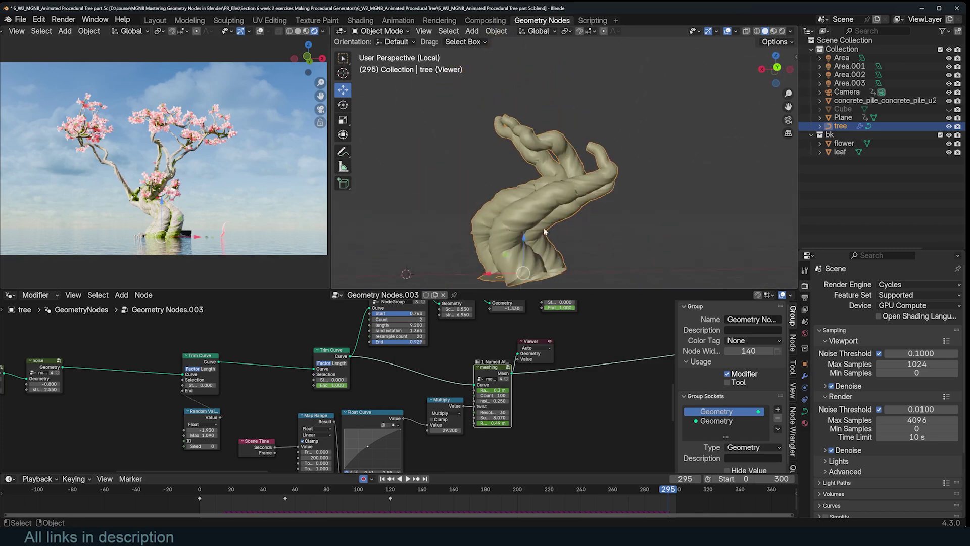
{"action": "scroll", "coordinate": [338, 385], "scroll_direction": "up", "scroll_amount": 2}
{"action": "scroll", "coordinate": [549, 367], "scroll_direction": "down", "scroll_amount": 1}
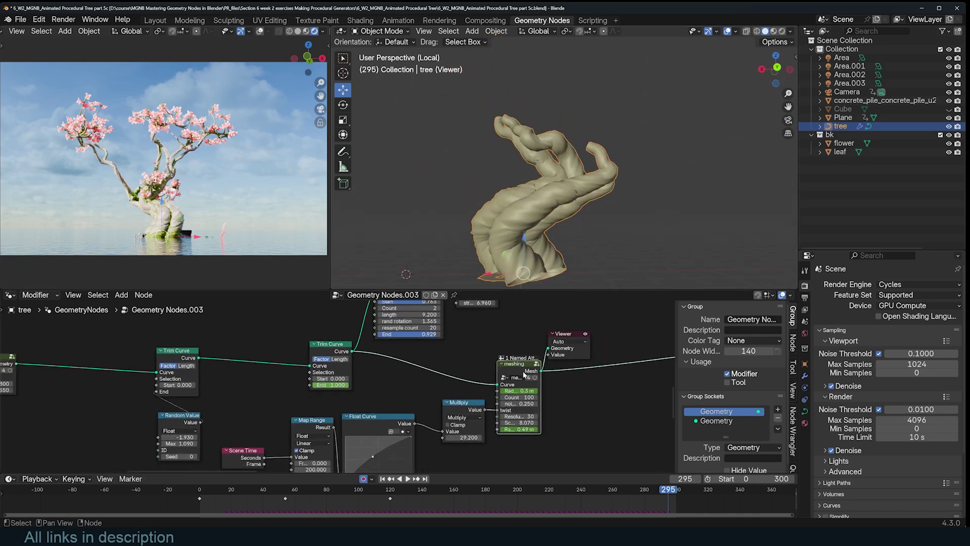
- Open the meshing group, examine its internal node network, and return to the main node tree
{"action": "key", "text": "Tab"}
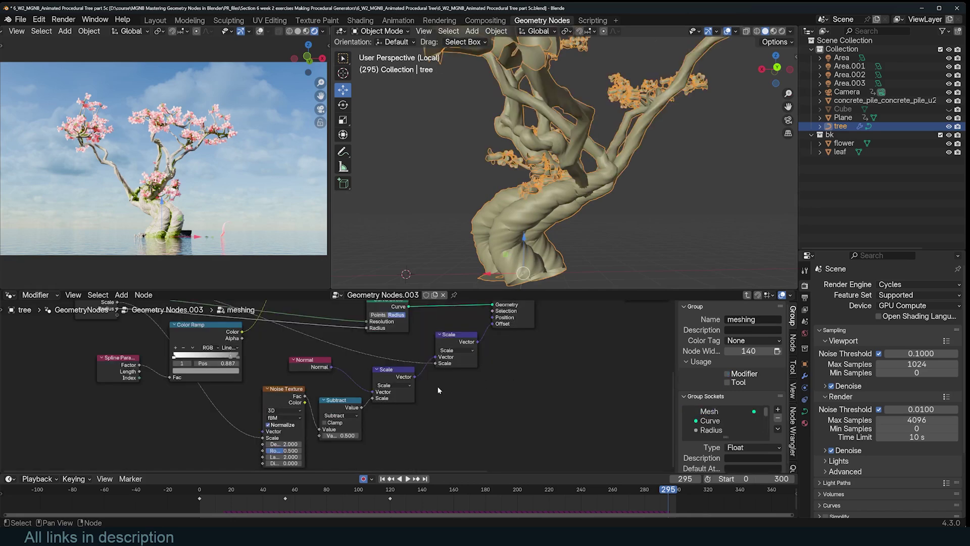
{"action": "scroll", "coordinate": [347, 372], "scroll_direction": "down", "scroll_amount": 3}
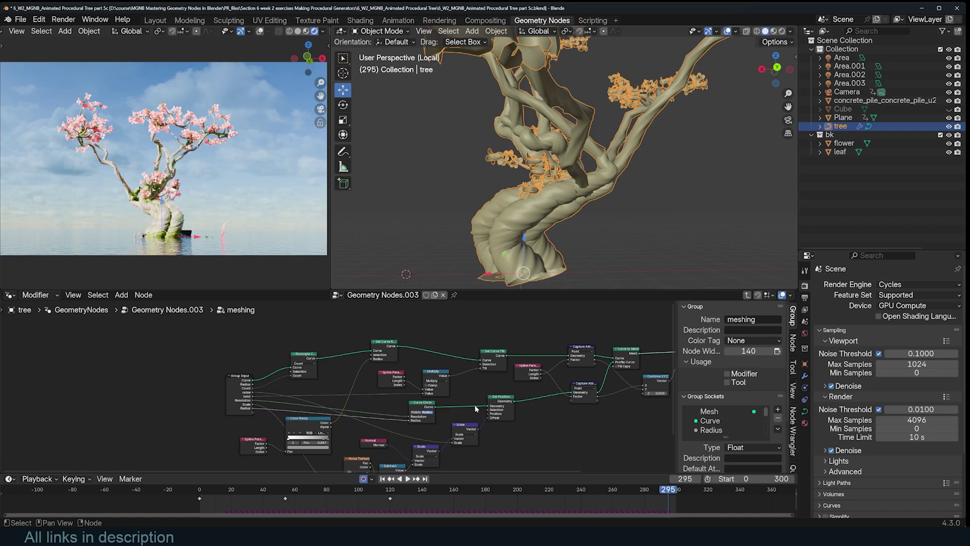
{"action": "middle_click_drag", "start_coordinate": [626, 379], "coordinate": [469, 386]}
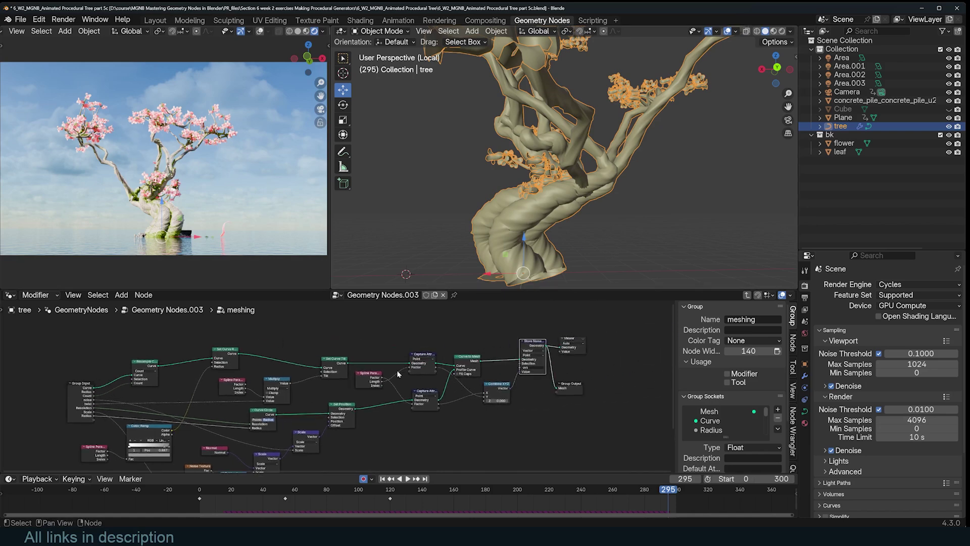
{"action": "key", "text": "Tab"}
- Examine how the branch levels repeat the NodeGroup, noise, gravit, Trim Curve and meshing chain up to the Join Geometry nodes
{"action": "middle_click_drag", "start_coordinate": [538, 362], "coordinate": [474, 448]}
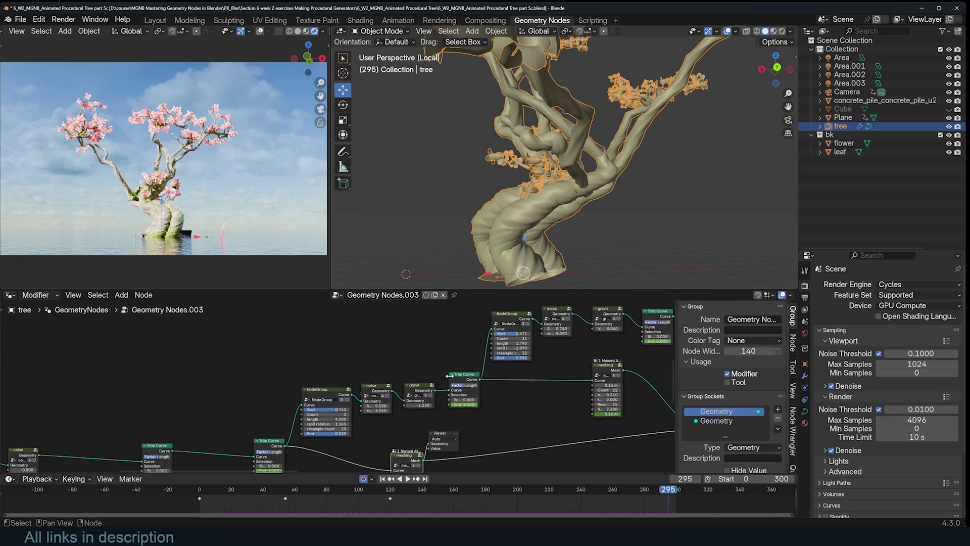
{"action": "middle_click_drag", "start_coordinate": [646, 374], "coordinate": [465, 378]}
{"action": "scroll", "coordinate": [464, 377], "scroll_direction": "down", "scroll_amount": 4}
{"action": "middle_click_drag", "start_coordinate": [544, 363], "coordinate": [538, 382]}
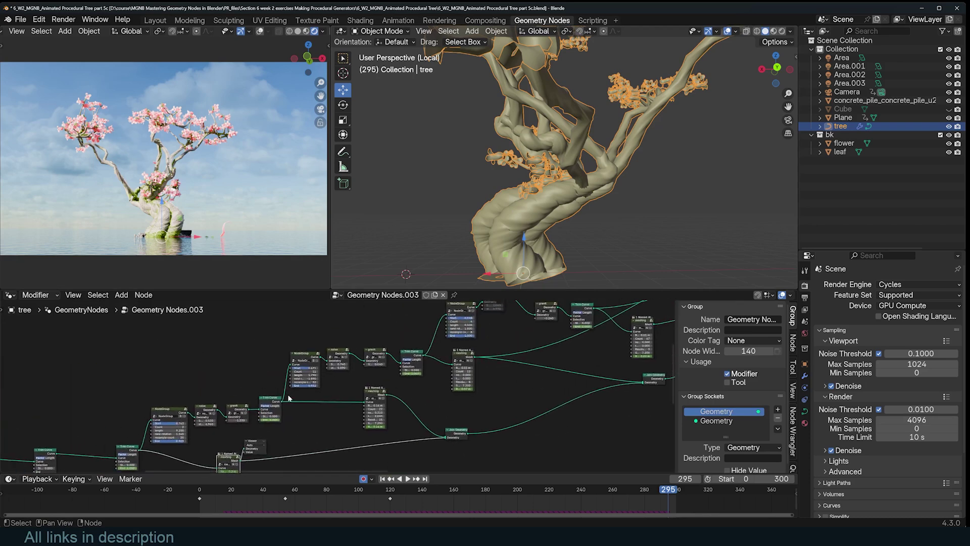
{"action": "scroll", "coordinate": [288, 398], "scroll_direction": "up", "scroll_amount": 1}
{"action": "middle_click_drag", "start_coordinate": [288, 398], "coordinate": [457, 336]}
{"action": "mouse_move", "coordinate": [234, 397]}
{"action": "middle_mouse_down"}
{"action": "mouse_move", "coordinate": [393, 358]}
{"action": "mouse_move", "coordinate": [336, 408]}
{"action": "middle_mouse_up"}
{"action": "scroll", "coordinate": [410, 357], "scroll_direction": "up", "scroll_amount": 1}
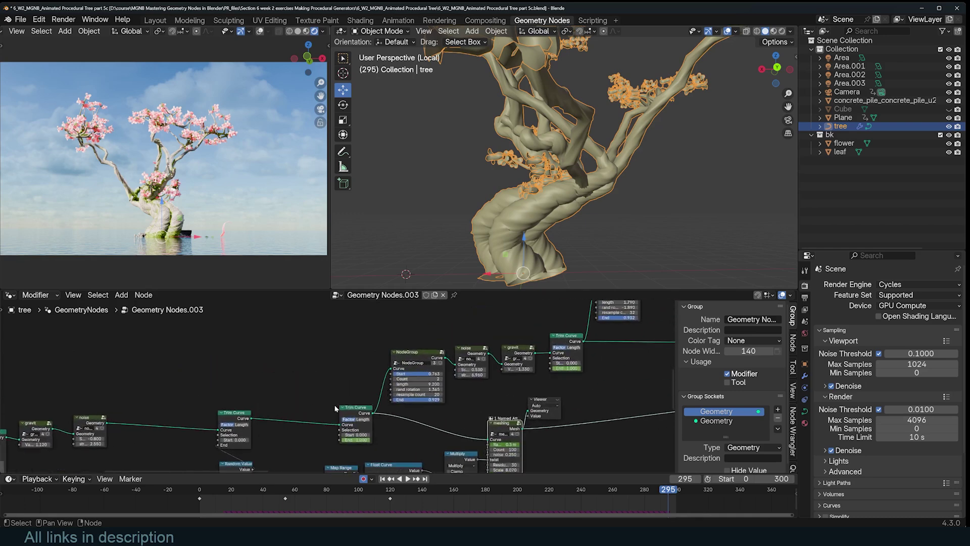
- Preview the first branch level's NodeGroup output and inspect the straight branch curves
{"action": "left_click", "coordinate": [410, 353], "text": "ctrl+shift"}
{"action": "scroll", "coordinate": [467, 336], "scroll_direction": "up", "scroll_amount": 1}
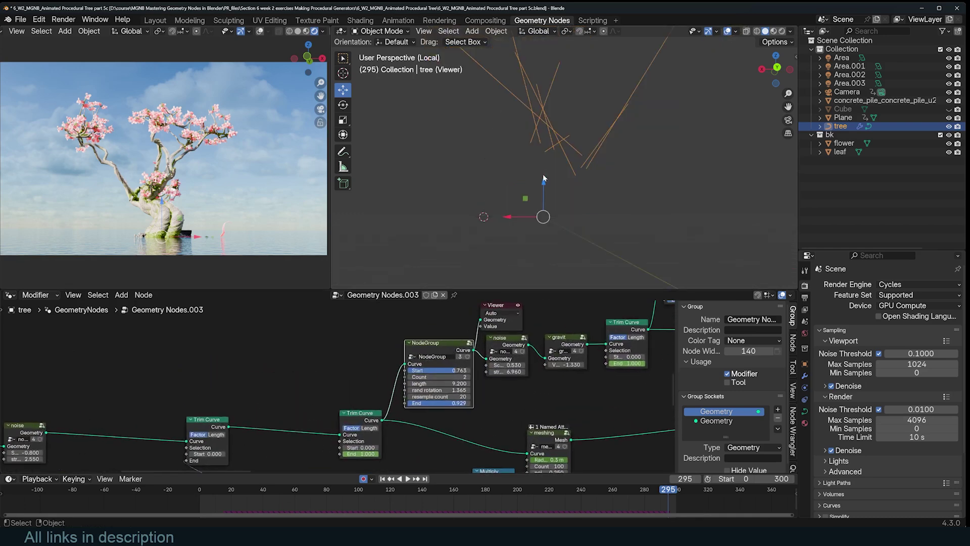
{"action": "middle_click_drag", "start_coordinate": [585, 191], "coordinate": [505, 176]}
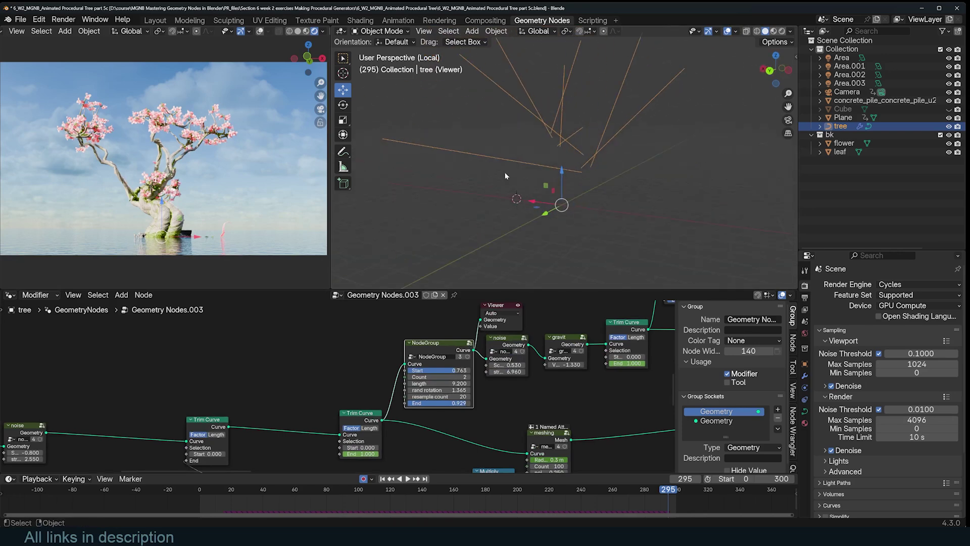
- Compare the trunk's second Trim Curve output with the first branch NodeGroup's output by previewing each in turn
{"action": "left_click", "coordinate": [374, 411], "text": "ctrl+shift"}
{"action": "middle_click_drag", "start_coordinate": [514, 203], "coordinate": [482, 159]}
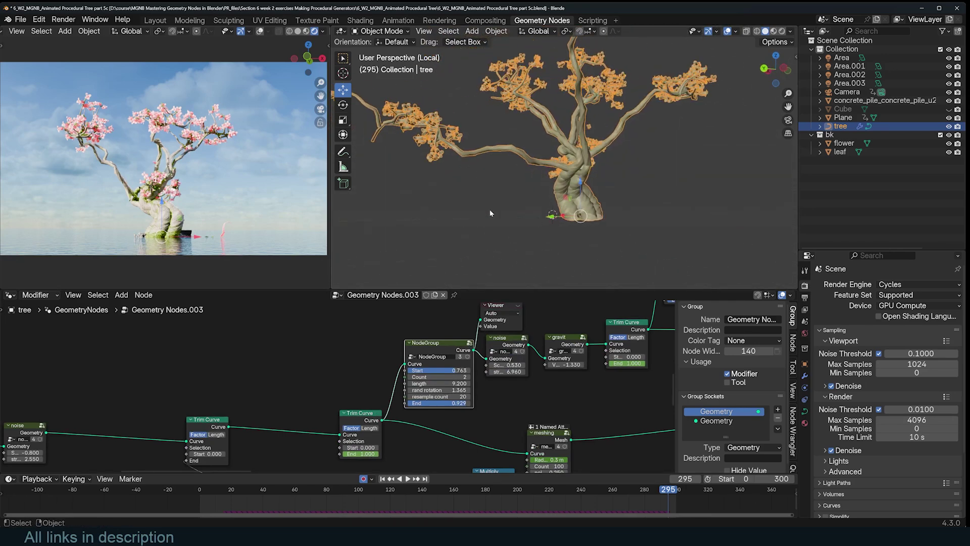
{"action": "left_click", "coordinate": [379, 416], "text": "ctrl+shift"}
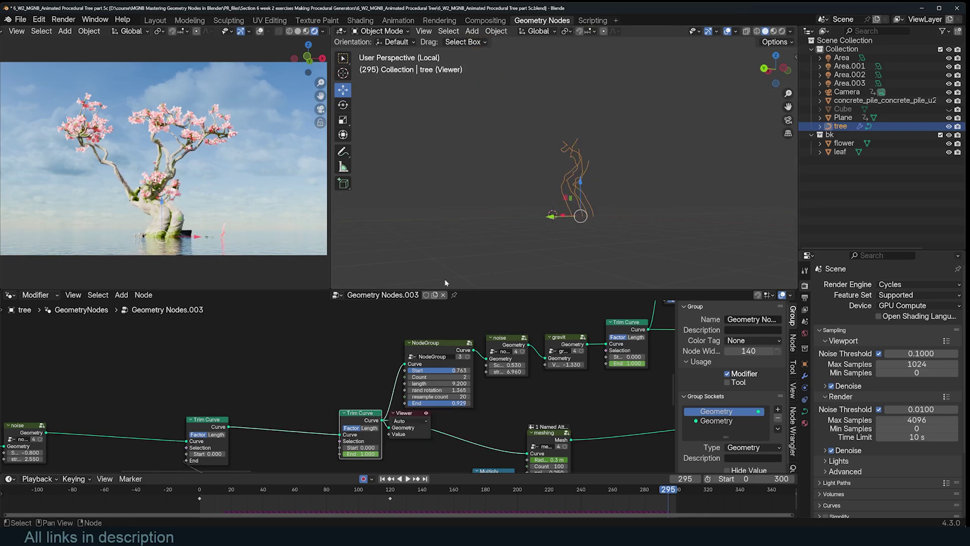
{"action": "left_click", "coordinate": [454, 350], "text": "ctrl+shift"}
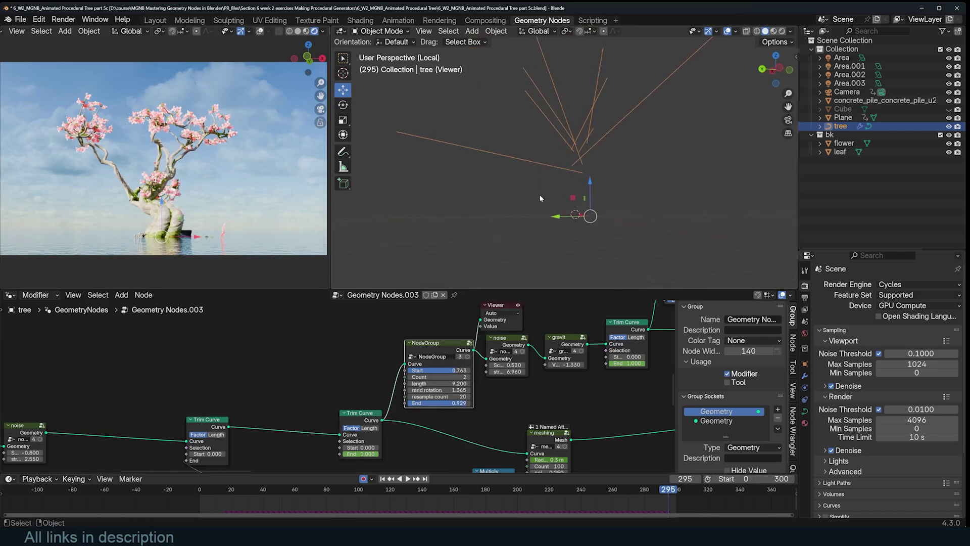
{"action": "middle_click_drag", "start_coordinate": [540, 198], "coordinate": [474, 165]}
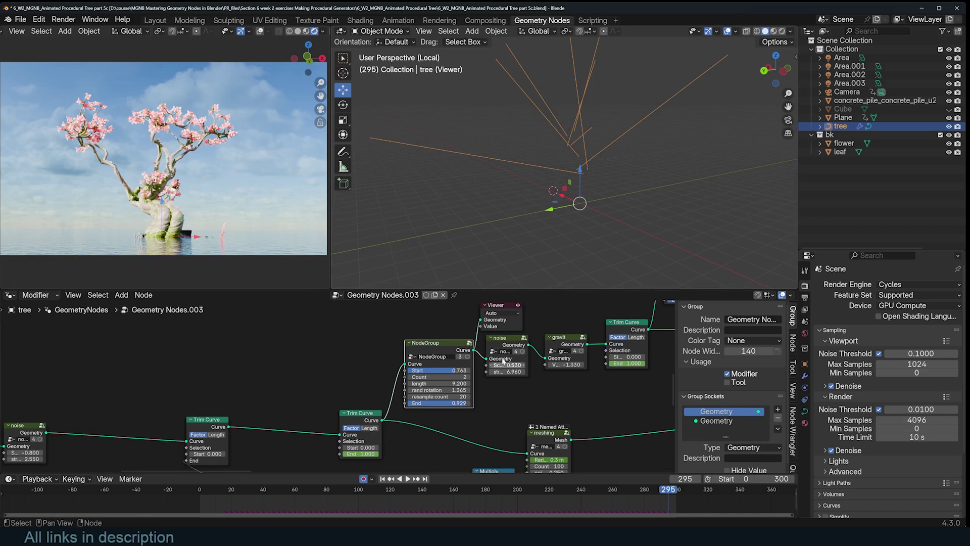
- Preview the first branch level's noise group output and compare its node with the trunk's noise group
{"action": "left_click", "coordinate": [509, 343], "text": "ctrl+shift"}
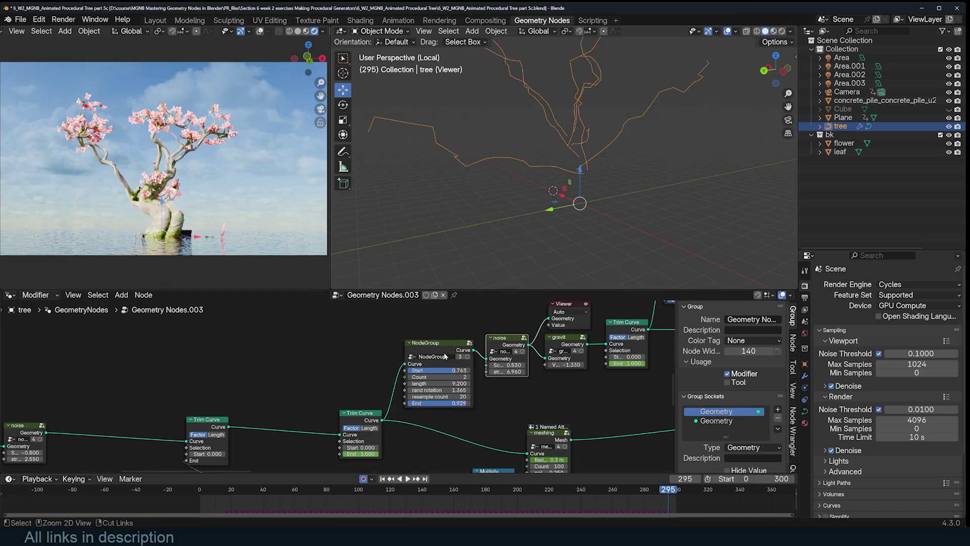
{"action": "middle_click_drag", "start_coordinate": [103, 427], "coordinate": [312, 411]}
{"action": "left_click_drag", "start_coordinate": [232, 411], "coordinate": [279, 383]}
{"action": "left_click", "coordinate": [278, 382]}
{"action": "middle_click_drag", "start_coordinate": [526, 387], "coordinate": [293, 404]}
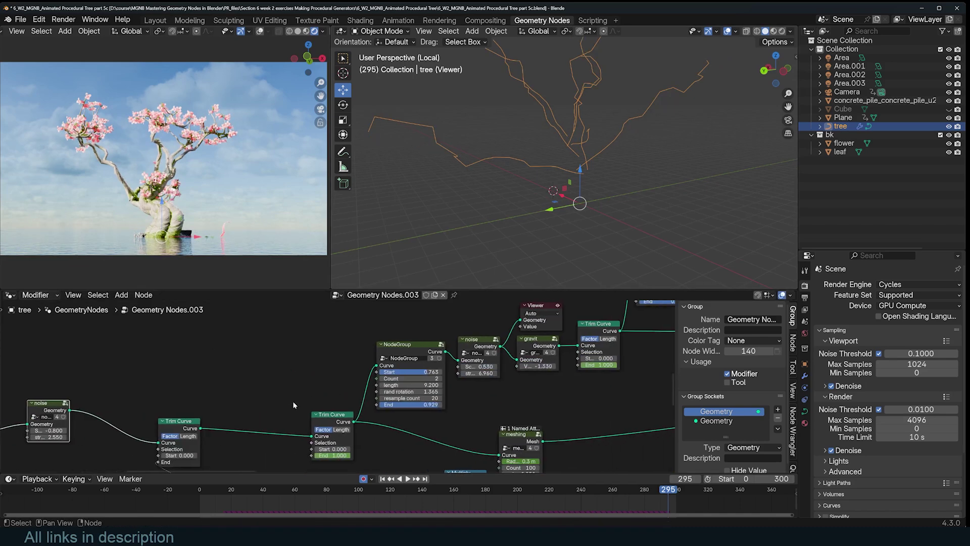
{"action": "left_click", "coordinate": [480, 341]}
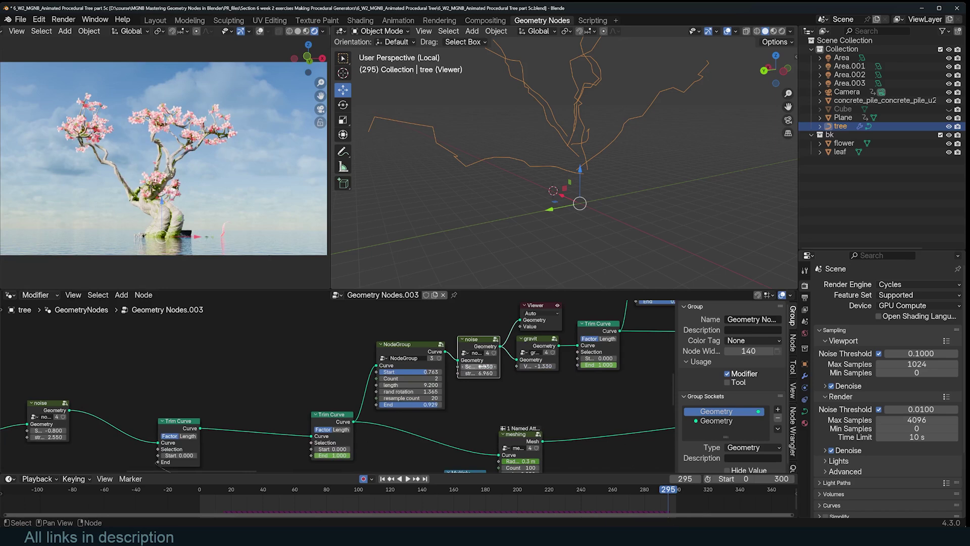
{"action": "scroll", "coordinate": [515, 133], "scroll_direction": "down", "scroll_amount": 2}
{"action": "middle_click_drag", "start_coordinate": [516, 133], "coordinate": [498, 172]}
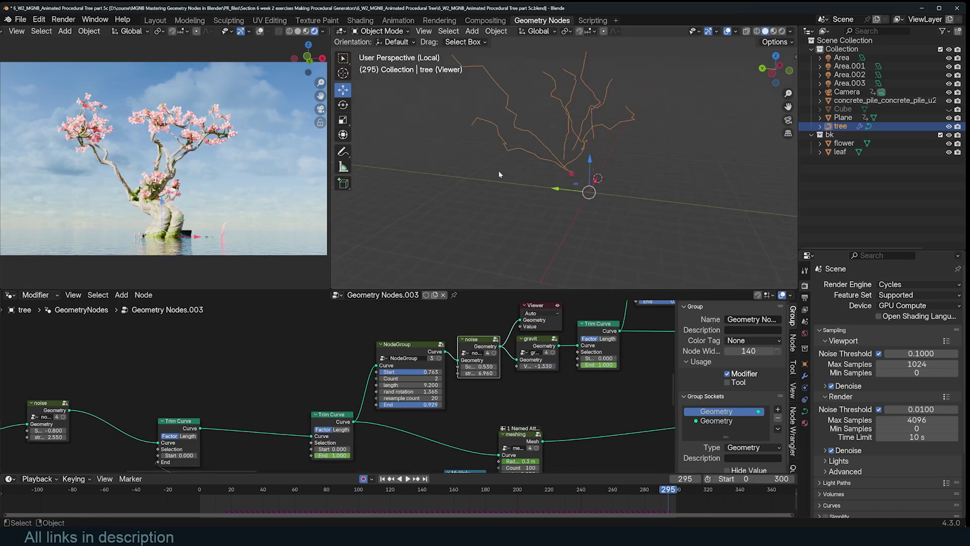
- Preview the first branch level's gravit group and set its value to -5.530
{"action": "left_click", "coordinate": [549, 344], "text": "ctrl+shift"}
{"action": "middle_click_drag", "start_coordinate": [556, 254], "coordinate": [571, 236]}
{"action": "left_click_drag", "start_coordinate": [540, 366], "coordinate": [474, 367]}
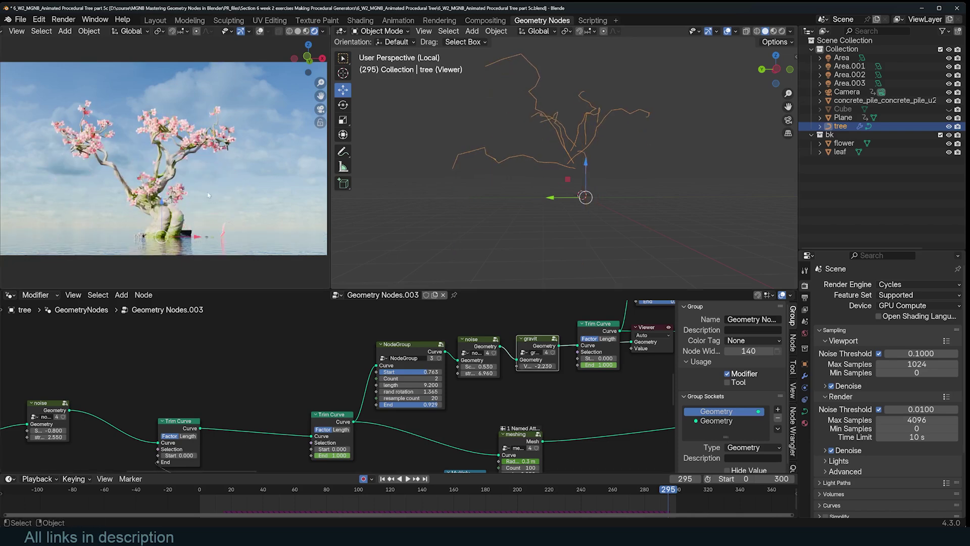
{"action": "left_click_drag", "start_coordinate": [537, 366], "coordinate": [483, 366]}
{"action": "middle_click_drag", "start_coordinate": [559, 390], "coordinate": [475, 390]}
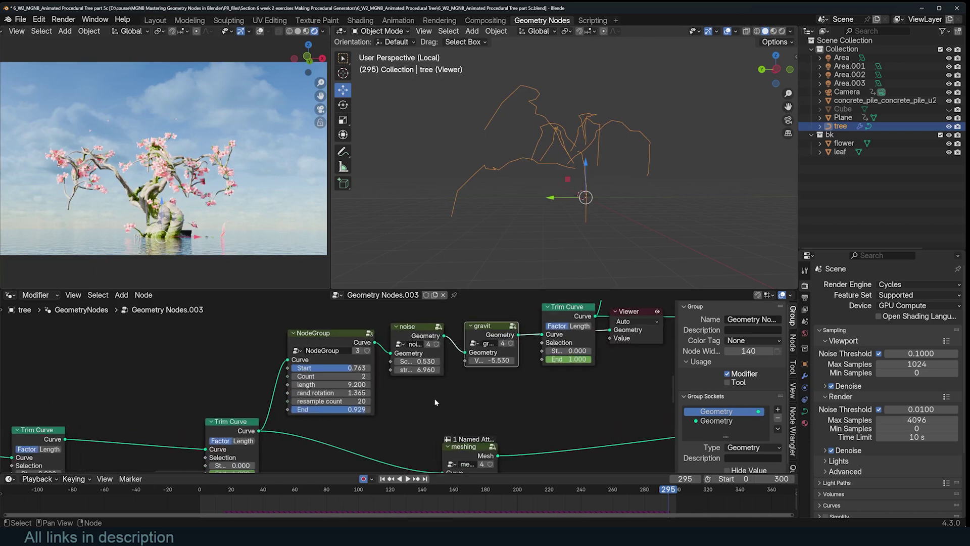
- Widen the first branch level's NodeGroup node and set its resample count to 19
{"action": "scroll", "coordinate": [329, 332], "scroll_direction": "up", "scroll_amount": 3}
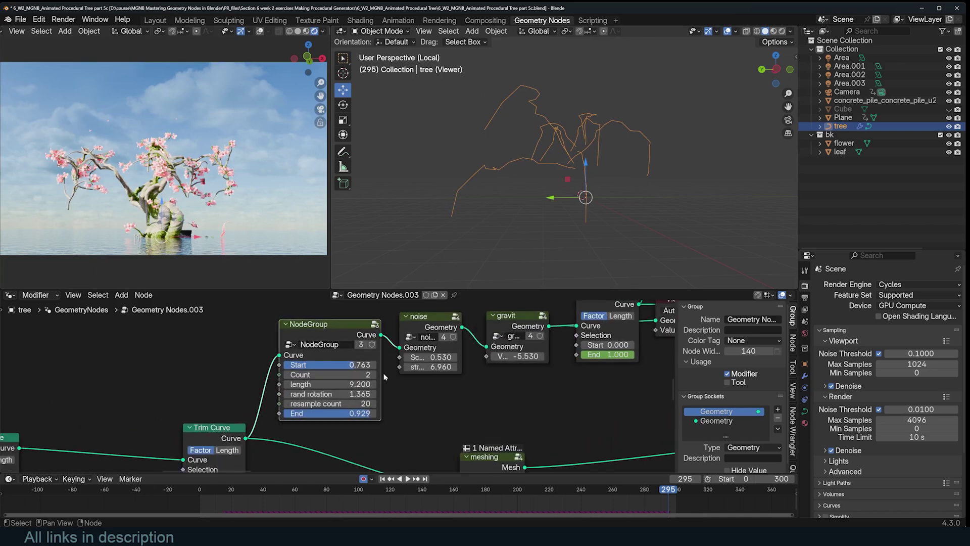
{"action": "left_click_drag", "start_coordinate": [380, 373], "coordinate": [390, 374]}
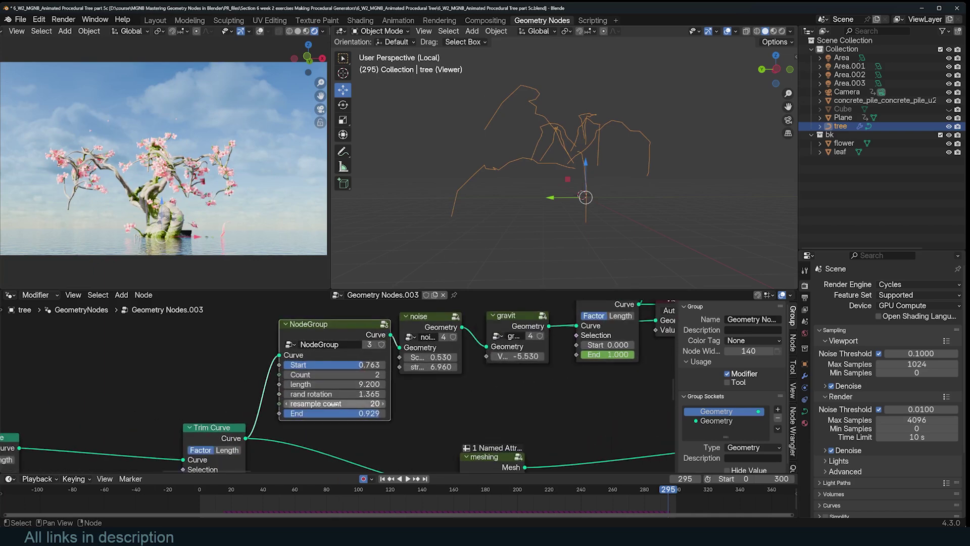
{"action": "mouse_move", "coordinate": [339, 404]}
{"action": "left_mouse_down"}
{"action": "mouse_move", "coordinate": [303, 404]}
{"action": "mouse_move", "coordinate": [351, 403]}
{"action": "left_mouse_up"}
- Preview the first branch level's Trim Curve output and move the timeline to frame 145
{"action": "scroll", "coordinate": [591, 396], "scroll_direction": "down", "scroll_amount": 3}
{"action": "middle_click_drag", "start_coordinate": [595, 396], "coordinate": [404, 408]}
{"action": "scroll", "coordinate": [475, 392], "scroll_direction": "down", "scroll_amount": 3}
{"action": "middle_click_drag", "start_coordinate": [475, 392], "coordinate": [432, 421]}
{"action": "left_click_drag", "start_coordinate": [384, 378], "coordinate": [384, 362]}
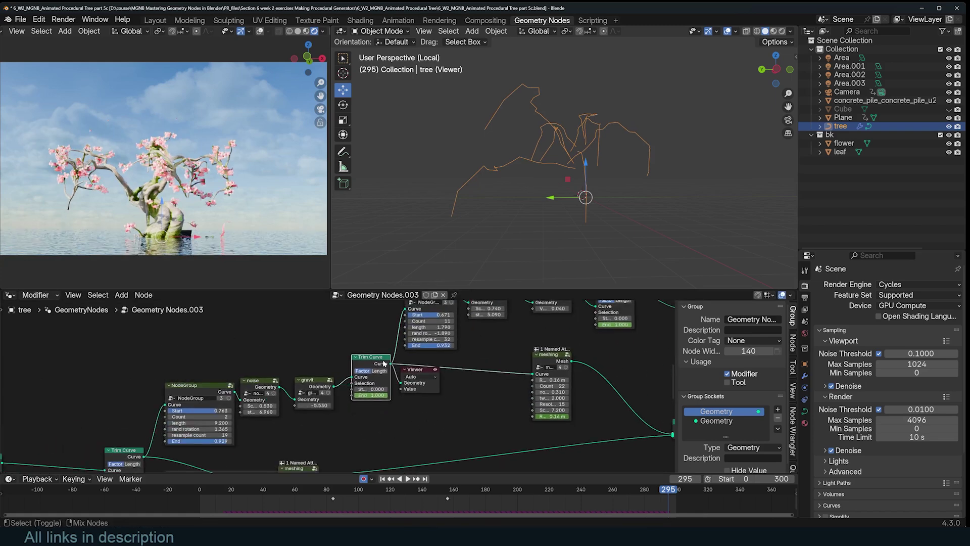
{"action": "left_click_drag", "start_coordinate": [399, 492], "coordinate": [431, 493]}
- Scrub the timeline back to about frame 87, play the branch growth, and stop at frame 130
{"action": "scroll", "coordinate": [369, 420], "scroll_direction": "down", "scroll_amount": 2}
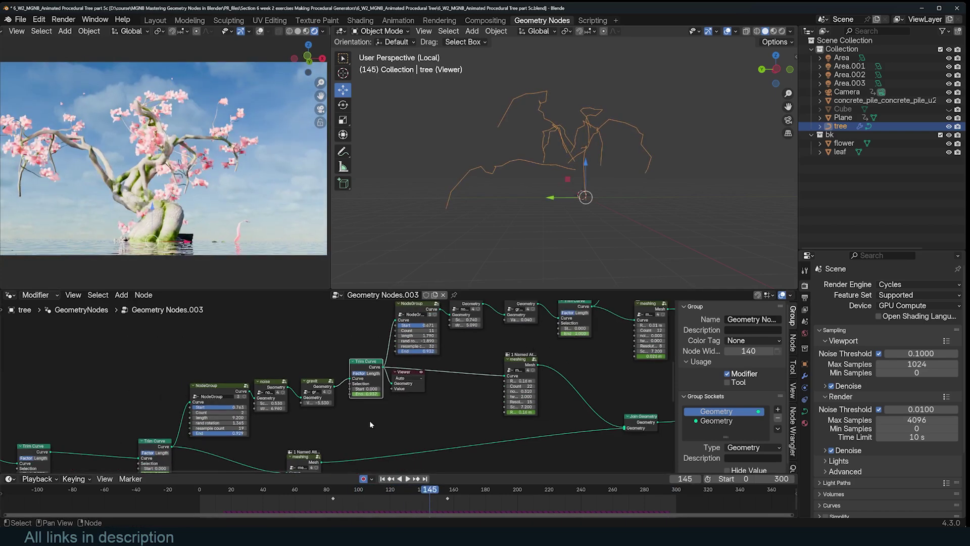
{"action": "middle_click_drag", "start_coordinate": [369, 421], "coordinate": [402, 418]}
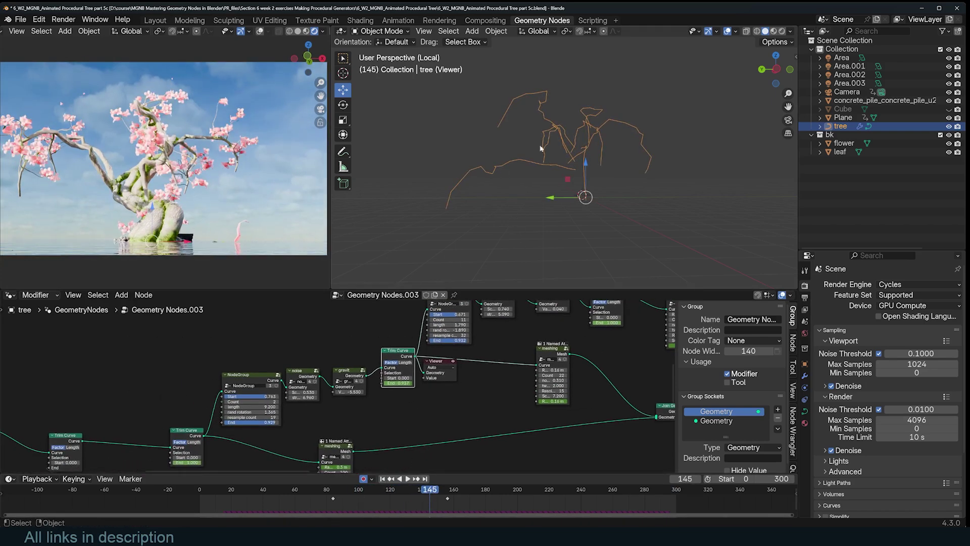
{"action": "middle_click_drag", "start_coordinate": [404, 401], "coordinate": [453, 389]}
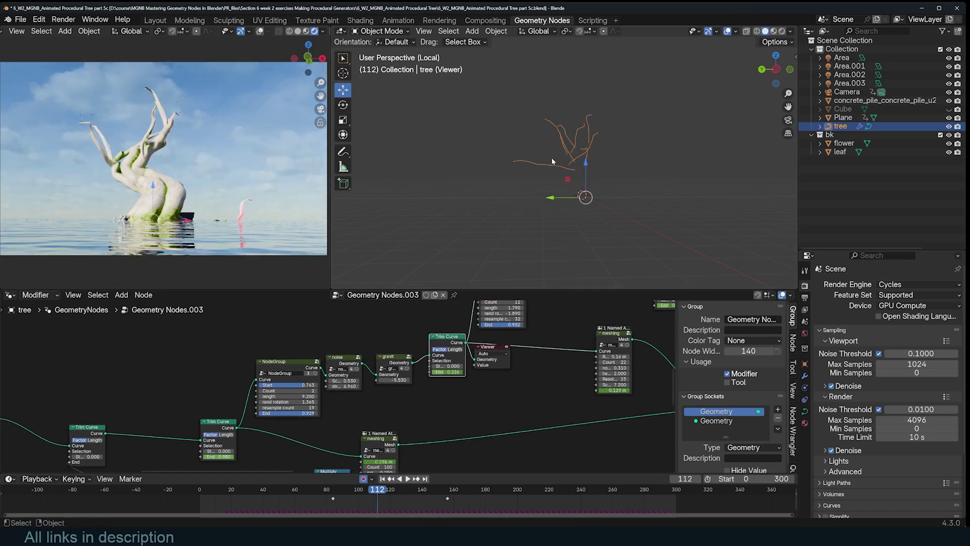
{"action": "left_click_drag", "start_coordinate": [376, 492], "coordinate": [338, 492]}
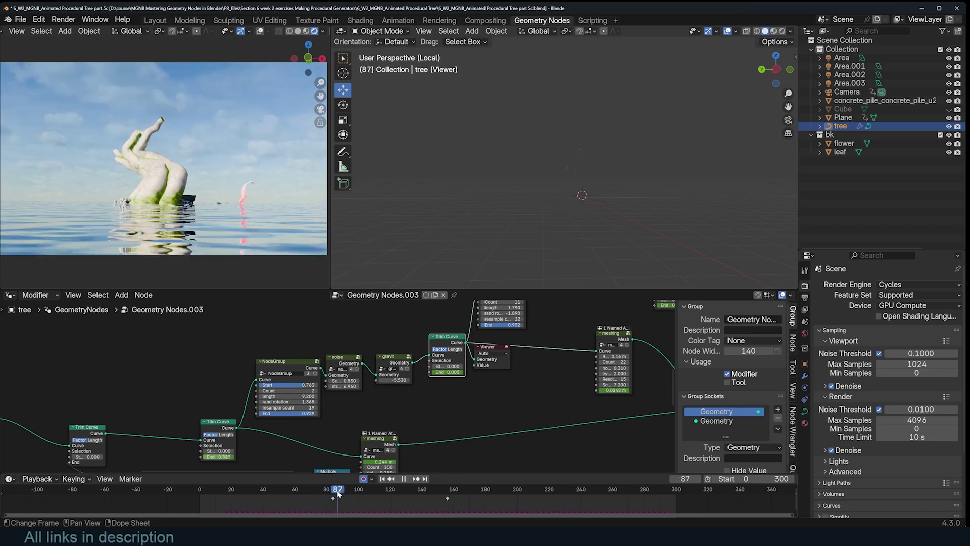
{"action": "key", "text": "space"}
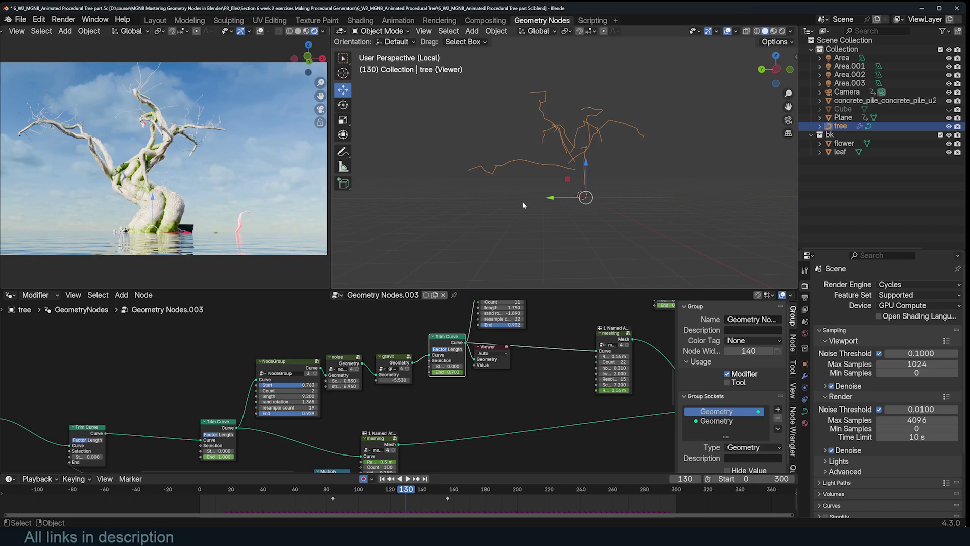
- Move the first branch level's meshing node closer to its Trim Curve and preview the branch mesh
{"action": "scroll", "coordinate": [555, 323], "scroll_direction": "down", "scroll_amount": 3}
{"action": "middle_click_drag", "start_coordinate": [562, 314], "coordinate": [491, 344]}
{"action": "scroll", "coordinate": [450, 388], "scroll_direction": "up", "scroll_amount": 3}
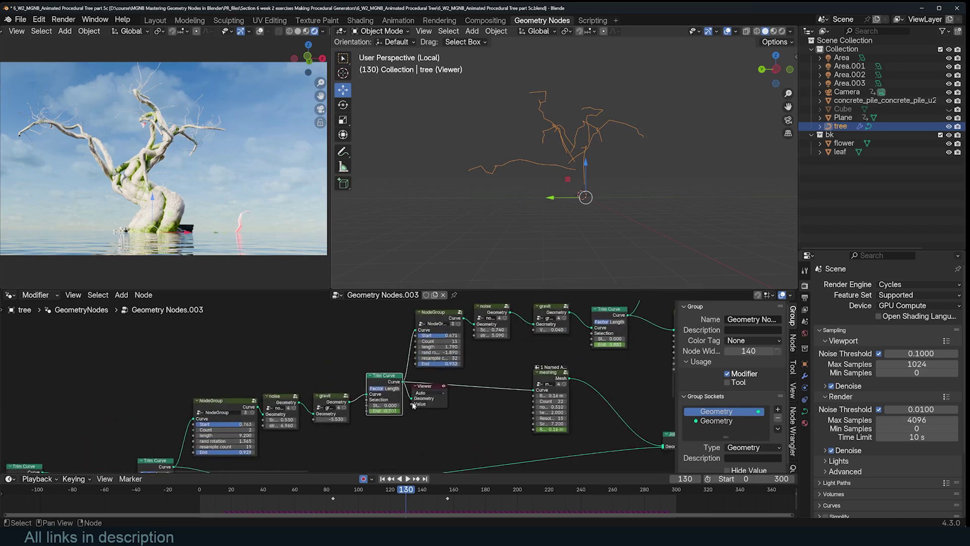
{"action": "middle_click_drag", "start_coordinate": [412, 404], "coordinate": [406, 360]}
{"action": "left_click_drag", "start_coordinate": [383, 334], "coordinate": [373, 341]}
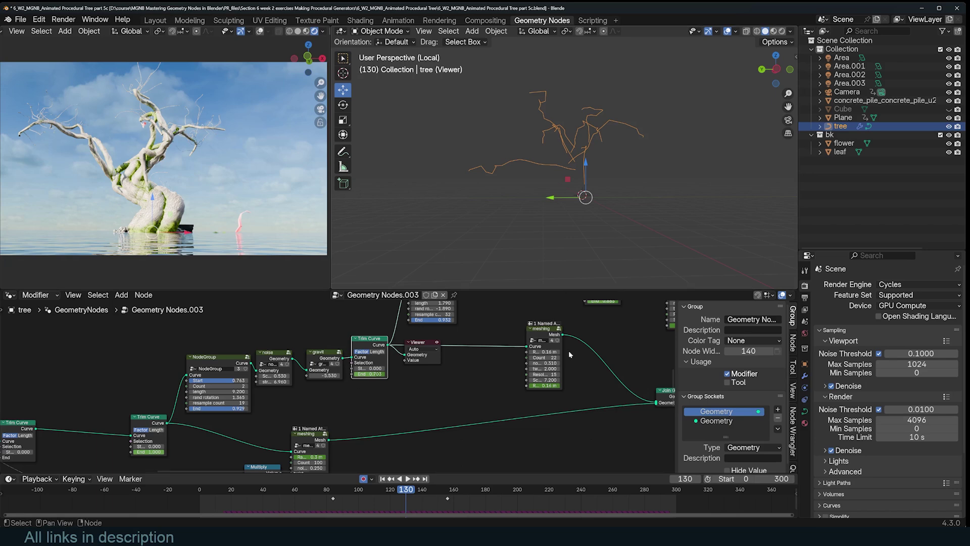
{"action": "left_click_drag", "start_coordinate": [546, 331], "coordinate": [482, 348]}
{"action": "left_click", "coordinate": [480, 348], "text": "ctrl+shift"}
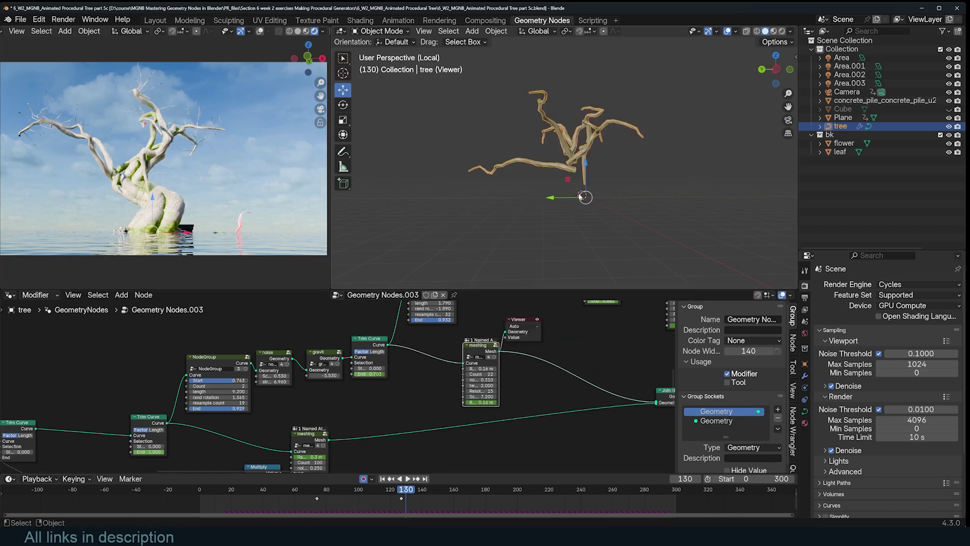
- Nudge the trunk's meshing node slightly and inspect the first-level branch mesh up close
{"action": "middle_click_drag", "start_coordinate": [337, 443], "coordinate": [385, 391]}
{"action": "left_click_drag", "start_coordinate": [360, 382], "coordinate": [373, 377]}
{"action": "middle_click_drag", "start_coordinate": [427, 356], "coordinate": [413, 393]}
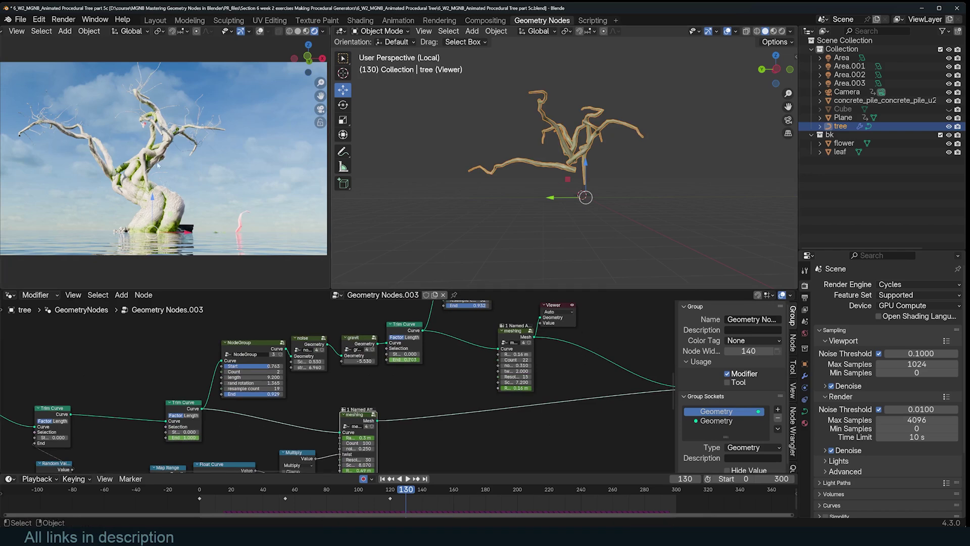
{"action": "scroll", "coordinate": [566, 168], "scroll_direction": "up", "scroll_amount": 3}
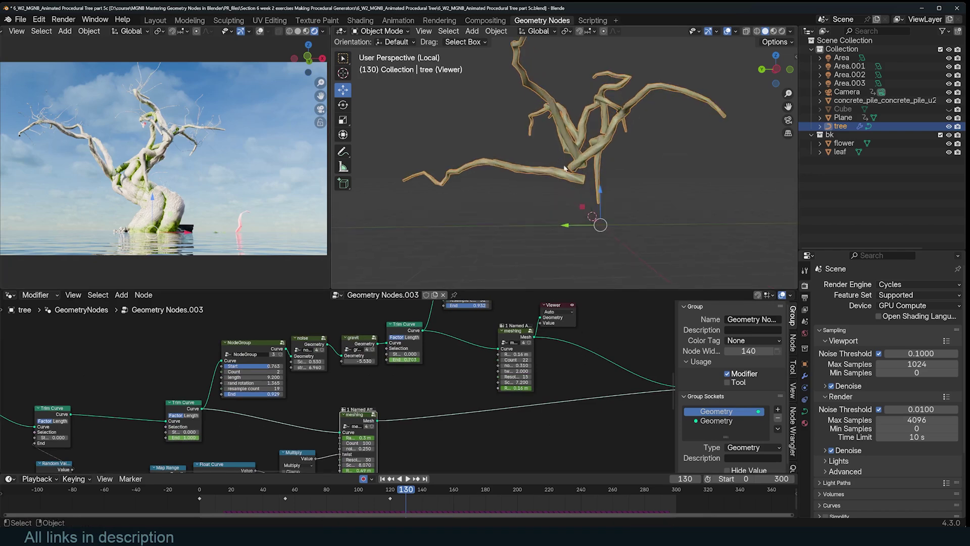
- Preview the Join Geometry node that combines the trunk and first-level branches, and examine the joined mesh around the trunk
{"action": "middle_click_drag", "start_coordinate": [536, 310], "coordinate": [493, 387]}
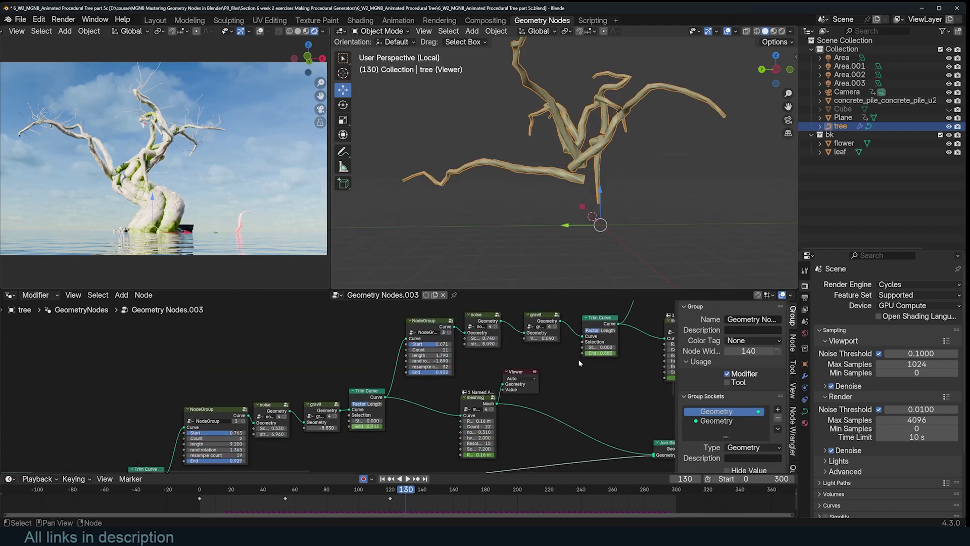
{"action": "scroll", "coordinate": [580, 363], "scroll_direction": "down", "scroll_amount": 1}
{"action": "middle_click_drag", "start_coordinate": [667, 430], "coordinate": [509, 412]}
{"action": "scroll", "coordinate": [509, 412], "scroll_direction": "down", "scroll_amount": 1}
{"action": "left_click", "coordinate": [479, 412], "text": "ctrl+shift"}
{"action": "scroll", "coordinate": [500, 175], "scroll_direction": "down", "scroll_amount": 3}
{"action": "middle_click_drag", "start_coordinate": [498, 169], "coordinate": [610, 196]}
{"action": "scroll", "coordinate": [528, 190], "scroll_direction": "up", "scroll_amount": 3}
{"action": "scroll", "coordinate": [544, 198], "scroll_direction": "up", "scroll_amount": 3}
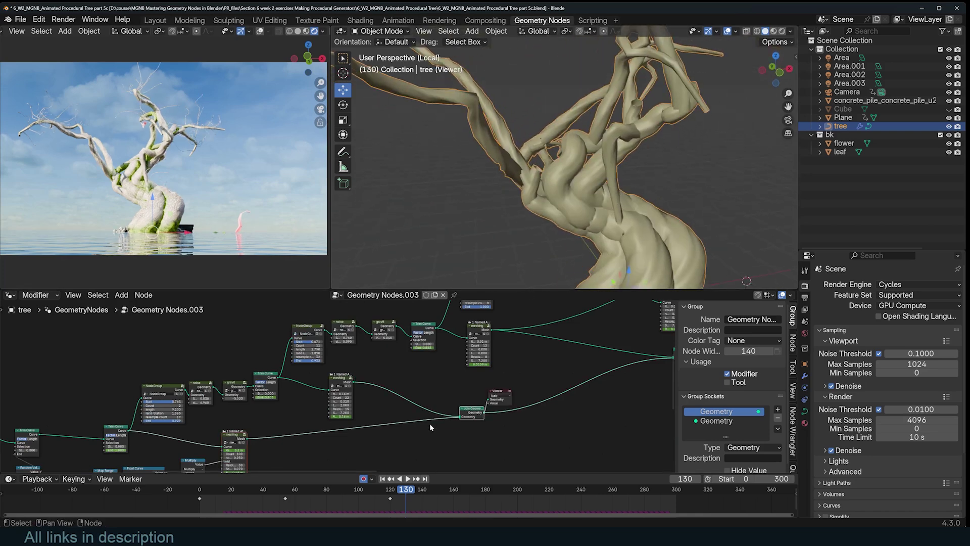
{"action": "middle_click_drag", "start_coordinate": [511, 219], "coordinate": [575, 192]}
- Scrub the growth of the joined trunk and branches, stopping at frame 120, and look over the branch stages of the network
{"action": "left_click", "coordinate": [399, 478]}
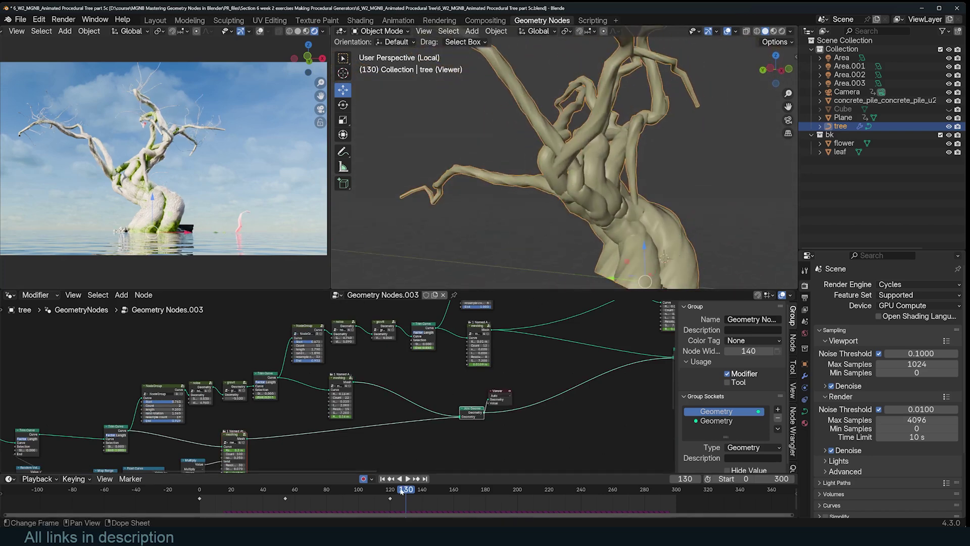
{"action": "left_click_drag", "start_coordinate": [281, 489], "coordinate": [390, 491]}
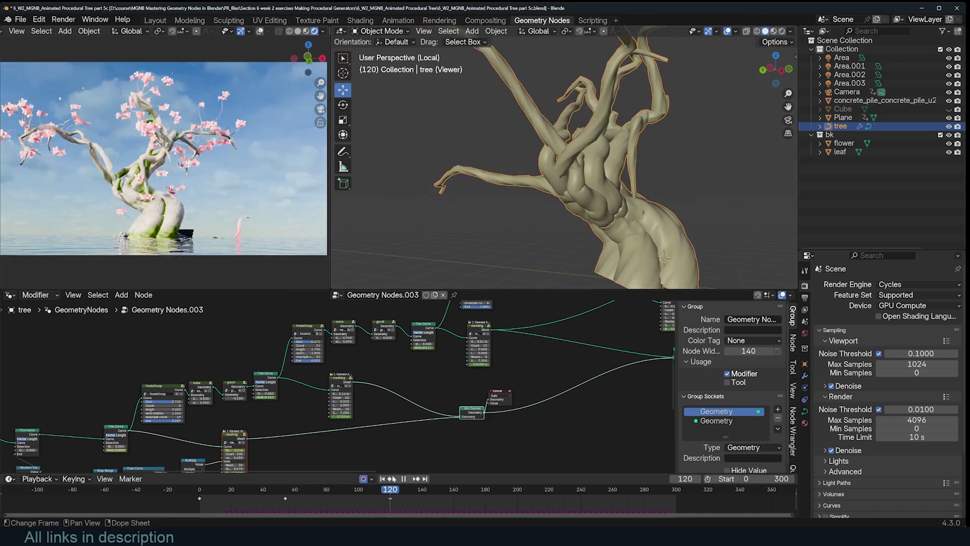
{"action": "scroll", "coordinate": [384, 430], "scroll_direction": "down", "scroll_amount": 4}
{"action": "scroll", "coordinate": [418, 378], "scroll_direction": "up", "scroll_amount": 4}
{"action": "middle_click_drag", "start_coordinate": [308, 396], "coordinate": [479, 380]}
{"action": "scroll", "coordinate": [418, 379], "scroll_direction": "down", "scroll_amount": 4}
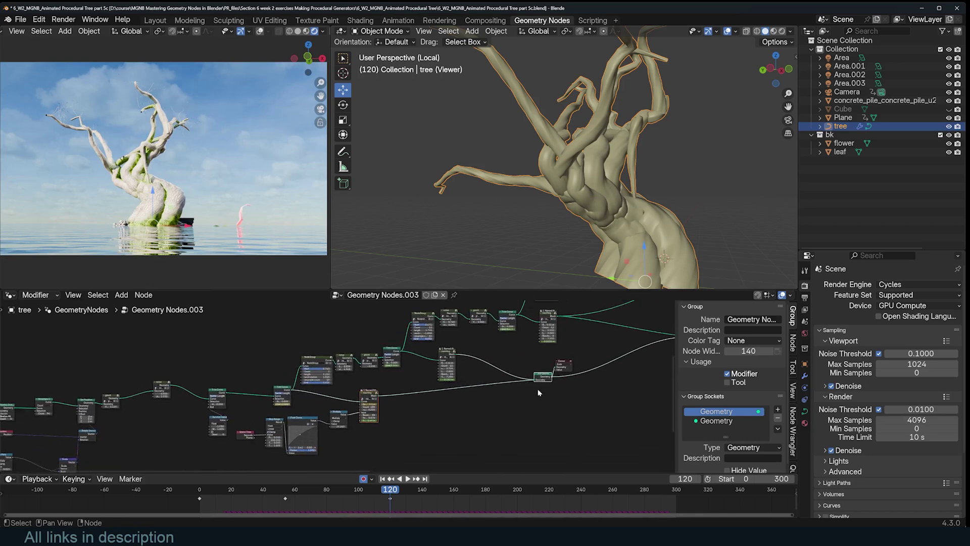
{"action": "left_click_drag", "start_coordinate": [268, 345], "coordinate": [574, 452]}
{"action": "middle_click_drag", "start_coordinate": [455, 377], "coordinate": [448, 425]}
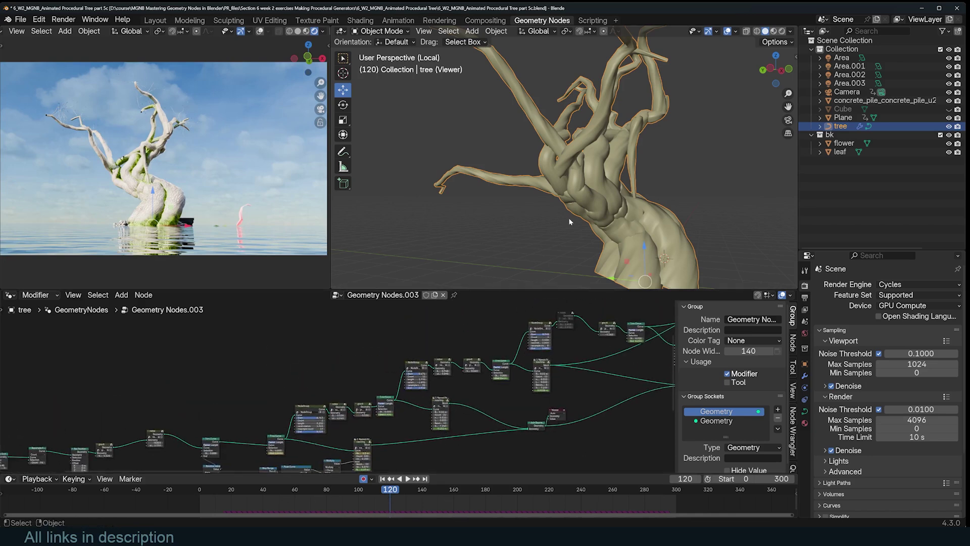
- Rename the first branch level's NodeGroup as brunch generation
{"action": "scroll", "coordinate": [492, 410], "scroll_direction": "up", "scroll_amount": 4}
{"action": "mouse_move", "coordinate": [285, 425]}
{"action": "left_mouse_down"}
{"action": "mouse_move", "coordinate": [282, 399]}
{"action": "mouse_move", "coordinate": [281, 419]}
{"action": "left_mouse_up"}
{"action": "scroll", "coordinate": [431, 355], "scroll_direction": "up", "scroll_amount": 2}
{"action": "middle_click_drag", "start_coordinate": [316, 416], "coordinate": [382, 373]}
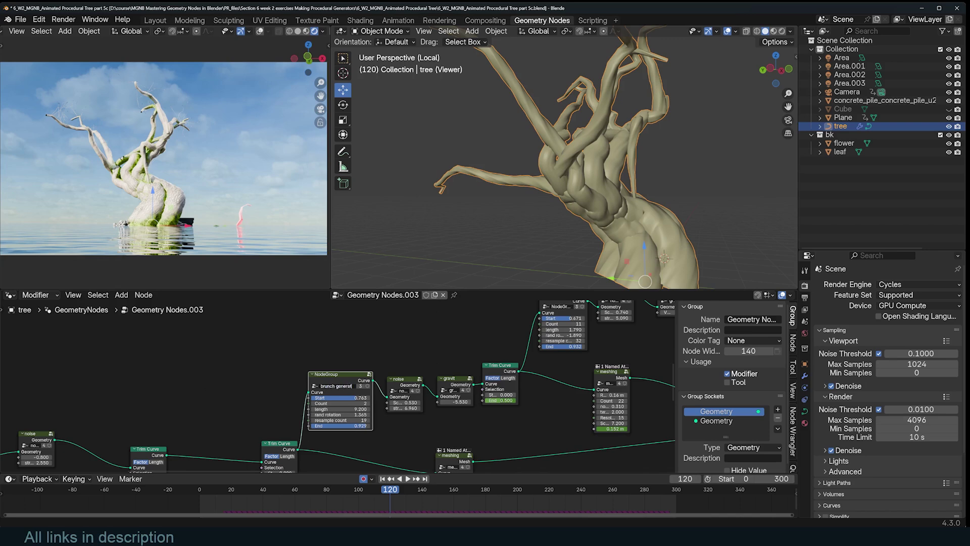
- Preview the second branch level's brunch generation group and compare it with the first level's Trim Curve output
{"action": "middle_click_drag", "start_coordinate": [576, 362], "coordinate": [544, 400]}
{"action": "left_click", "coordinate": [541, 339], "text": "ctrl+shift"}
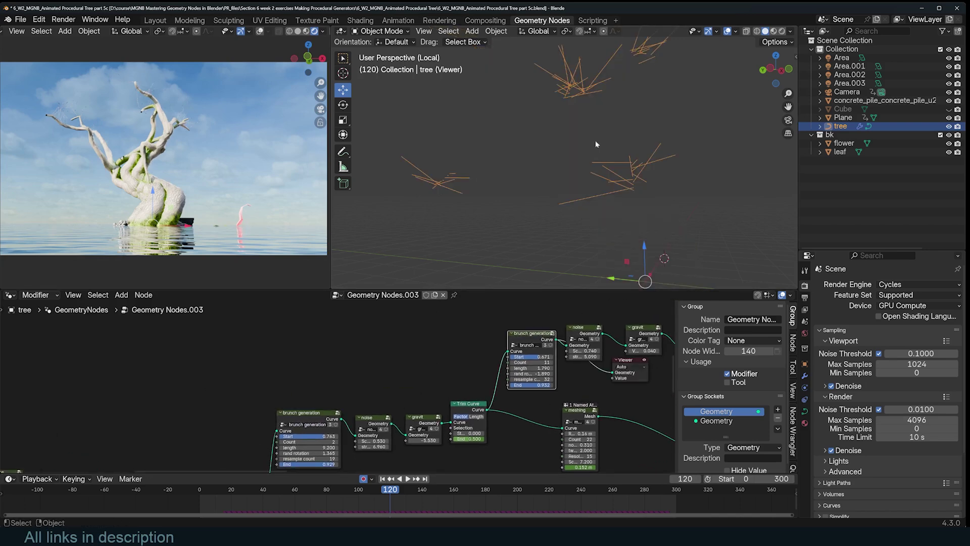
{"action": "left_click", "coordinate": [493, 408], "text": "ctrl+shift"}
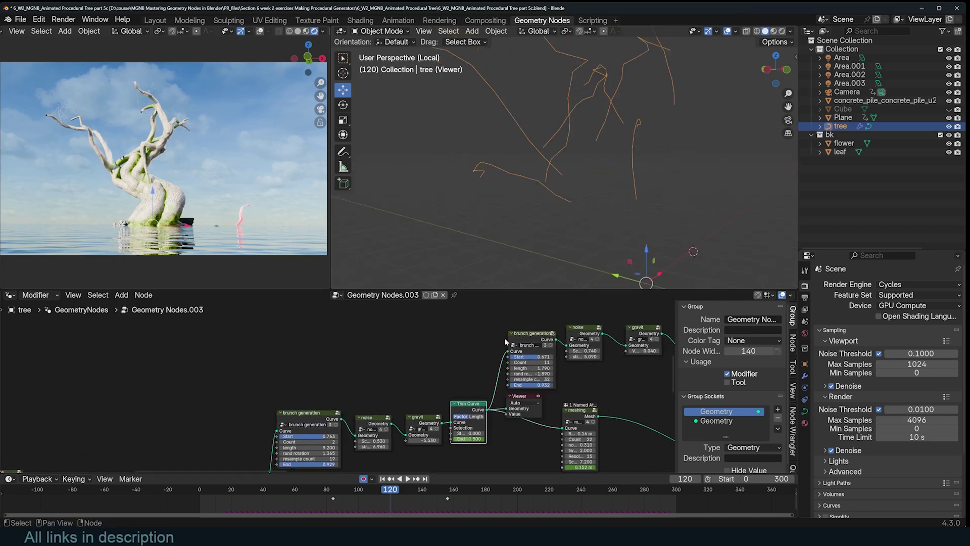
{"action": "middle_click_drag", "start_coordinate": [607, 407], "coordinate": [498, 407]}
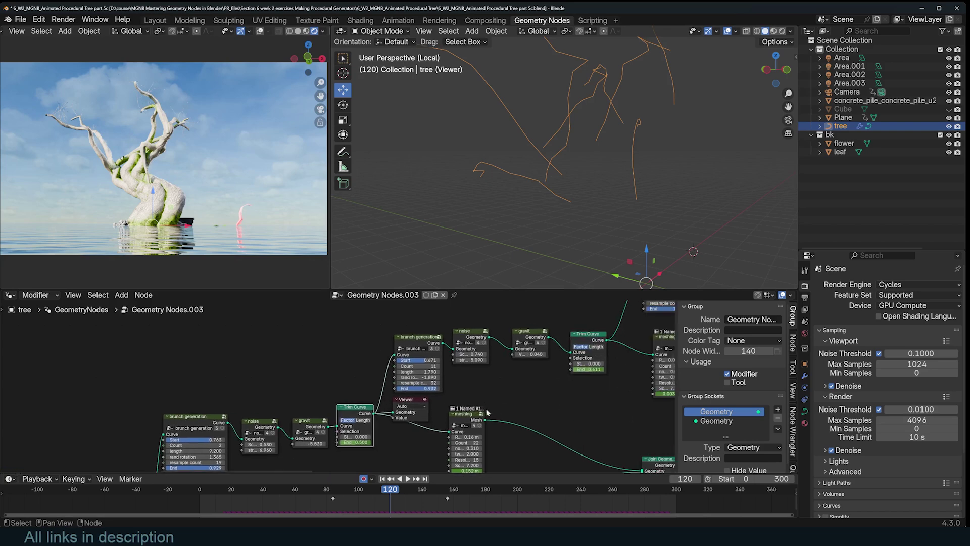
{"action": "left_click", "coordinate": [433, 343], "text": "ctrl+shift"}
{"action": "middle_click_drag", "start_coordinate": [556, 170], "coordinate": [599, 181]}
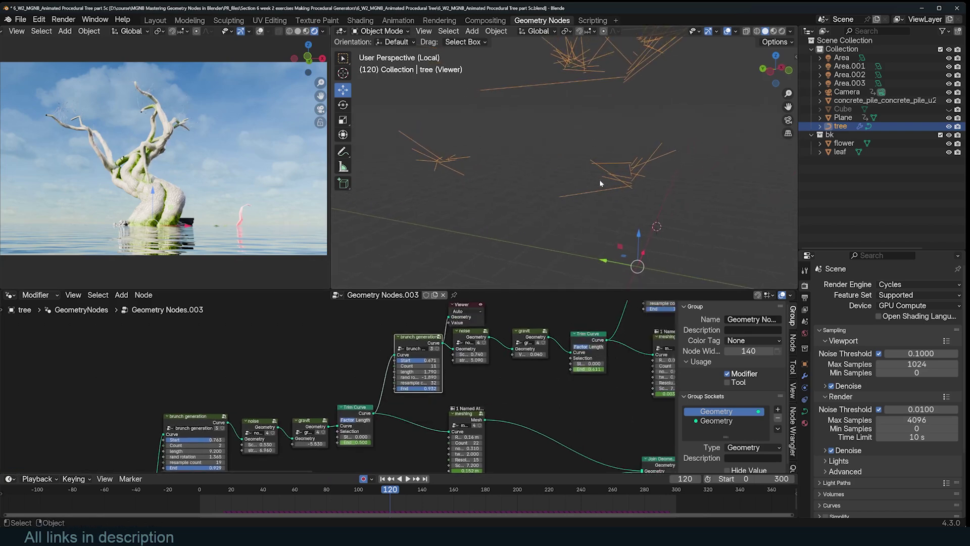
- Preview the second branch level's noise group
{"action": "scroll", "coordinate": [553, 356], "scroll_direction": "down", "scroll_amount": 2}
{"action": "middle_click_drag", "start_coordinate": [552, 356], "coordinate": [528, 346]}
{"action": "scroll", "coordinate": [520, 345], "scroll_direction": "up", "scroll_amount": 1}
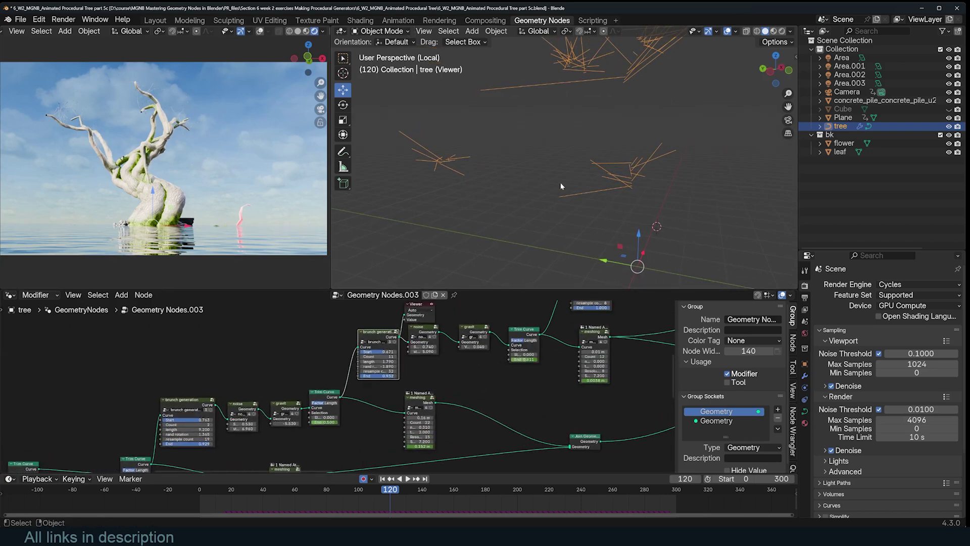
{"action": "scroll", "coordinate": [467, 342], "scroll_direction": "up", "scroll_amount": 2}
{"action": "left_click", "coordinate": [474, 311], "text": "ctrl+shift"}
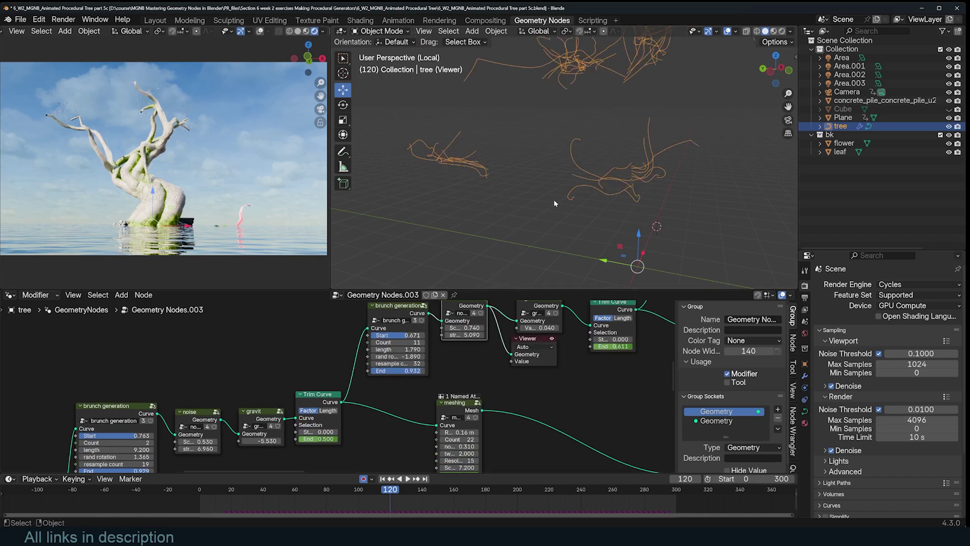
- Preview the second branch level's gravit group and view its curves around the tree
{"action": "middle_click_drag", "start_coordinate": [498, 227], "coordinate": [444, 188]}
{"action": "scroll", "coordinate": [476, 344], "scroll_direction": "down", "scroll_amount": 1}
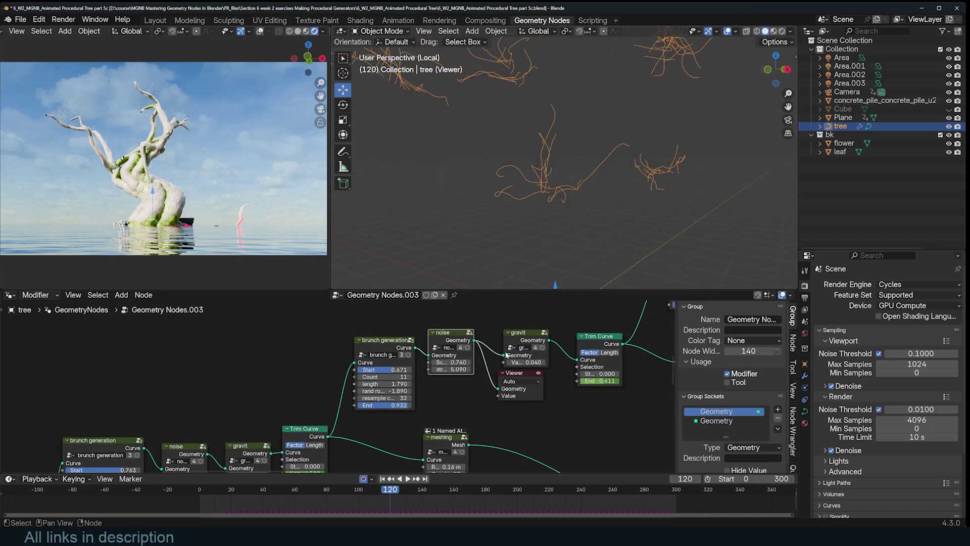
{"action": "left_click", "coordinate": [486, 354], "text": "ctrl+shift"}
{"action": "scroll", "coordinate": [519, 369], "scroll_direction": "up", "scroll_amount": 1}
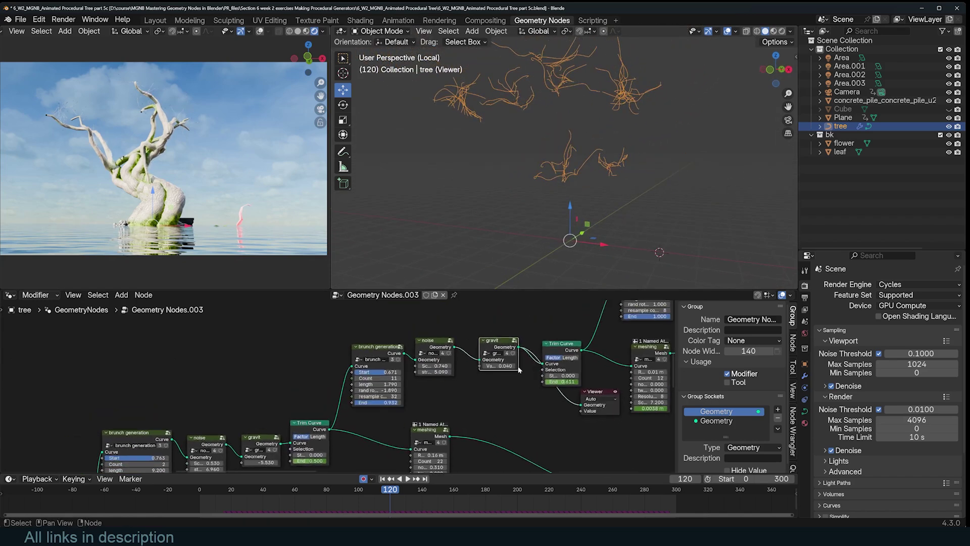
- Set the second branch level's gravit value to -2.060 and scrub the growth, stopping at frame 205
{"action": "left_click_drag", "start_coordinate": [503, 366], "coordinate": [546, 366]}
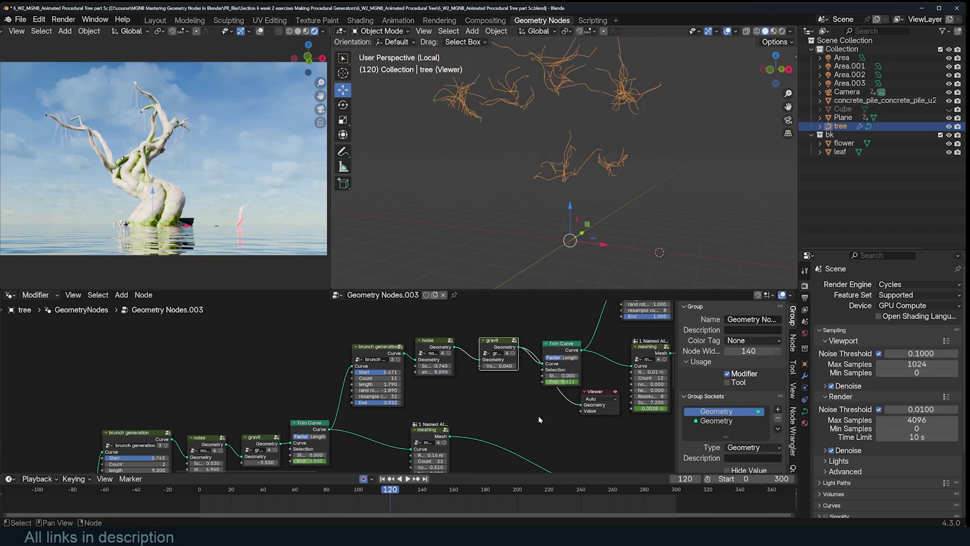
{"action": "left_click", "coordinate": [653, 494]}
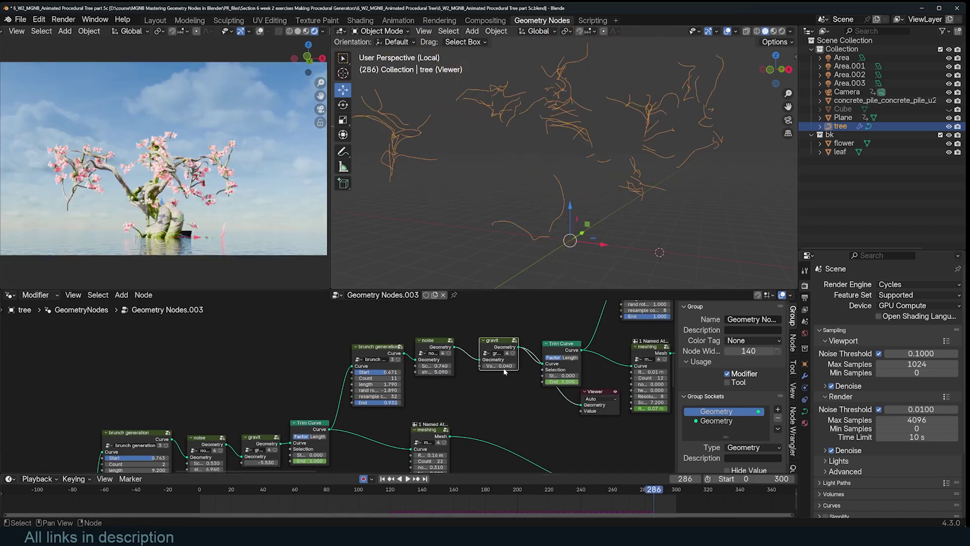
{"action": "left_click_drag", "start_coordinate": [499, 365], "coordinate": [520, 366]}
{"action": "key", "text": "space"}
{"action": "left_click_drag", "start_coordinate": [642, 488], "coordinate": [553, 492]}
{"action": "left_click_drag", "start_coordinate": [500, 366], "coordinate": [475, 366]}
{"action": "left_click_drag", "start_coordinate": [461, 491], "coordinate": [532, 490]}
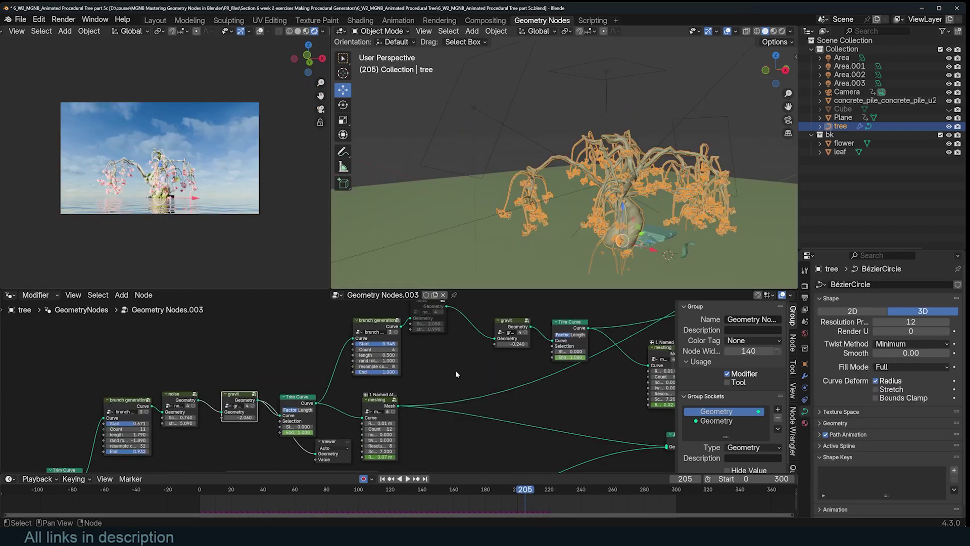
- Preview the second branch level's meshing output and examine the drooping branches
{"action": "middle_click_drag", "start_coordinate": [456, 370], "coordinate": [444, 410]}
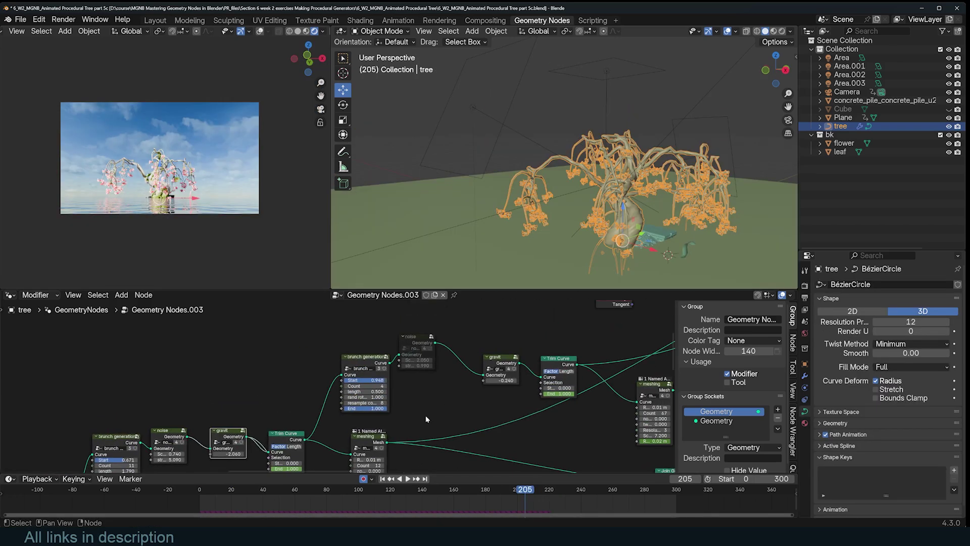
{"action": "scroll", "coordinate": [631, 145], "scroll_direction": "up", "scroll_amount": 4}
{"action": "middle_click_drag", "start_coordinate": [316, 422], "coordinate": [352, 390]}
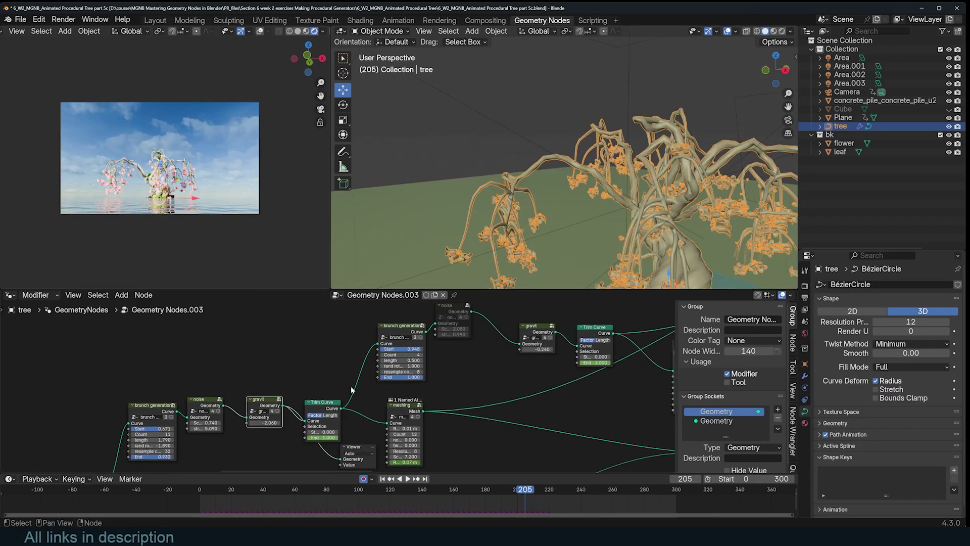
{"action": "left_click", "coordinate": [407, 410], "text": "ctrl+shift"}
{"action": "middle_click_drag", "start_coordinate": [569, 238], "coordinate": [590, 139]}
{"action": "scroll", "coordinate": [529, 431], "scroll_direction": "down", "scroll_amount": 3}
{"action": "middle_click_drag", "start_coordinate": [529, 431], "coordinate": [515, 386]}
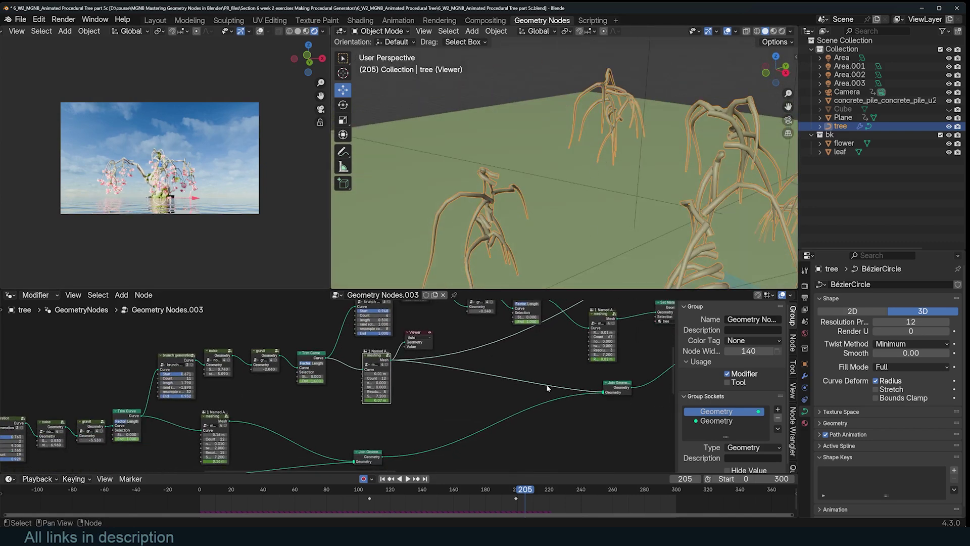
- Preview the second Join Geometry node, move it closer to the second-level meshing node, and view the whole joined tree
{"action": "left_click", "coordinate": [612, 389], "text": "ctrl+shift"}
{"action": "left_click_drag", "start_coordinate": [613, 386], "coordinate": [480, 389]}
{"action": "middle_click_drag", "start_coordinate": [532, 220], "coordinate": [532, 157]}
{"action": "scroll", "coordinate": [512, 200], "scroll_direction": "down", "scroll_amount": 3}
{"action": "middle_click_drag", "start_coordinate": [667, 197], "coordinate": [641, 202]}
{"action": "scroll", "coordinate": [644, 205], "scroll_direction": "up", "scroll_amount": 3}
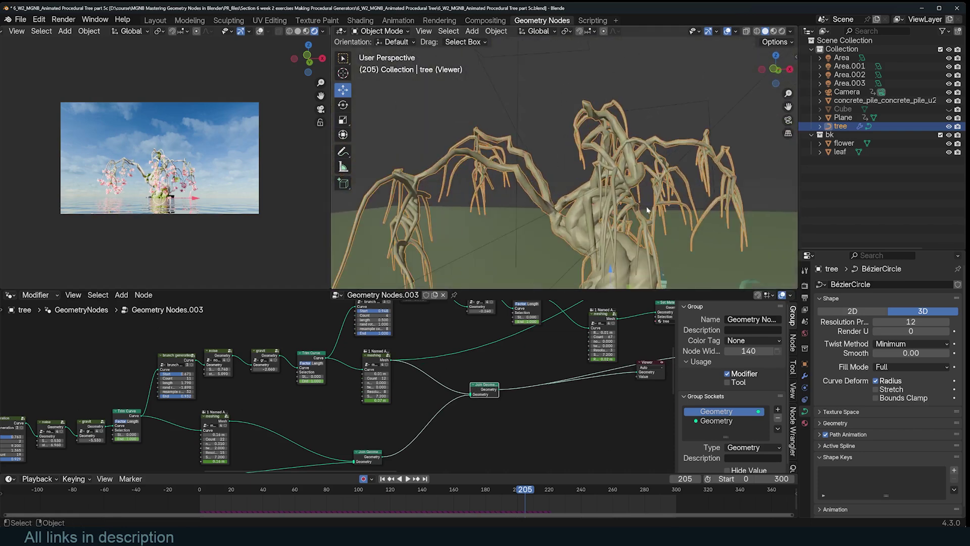
{"action": "scroll", "coordinate": [150, 221], "scroll_direction": "up", "scroll_amount": 3}
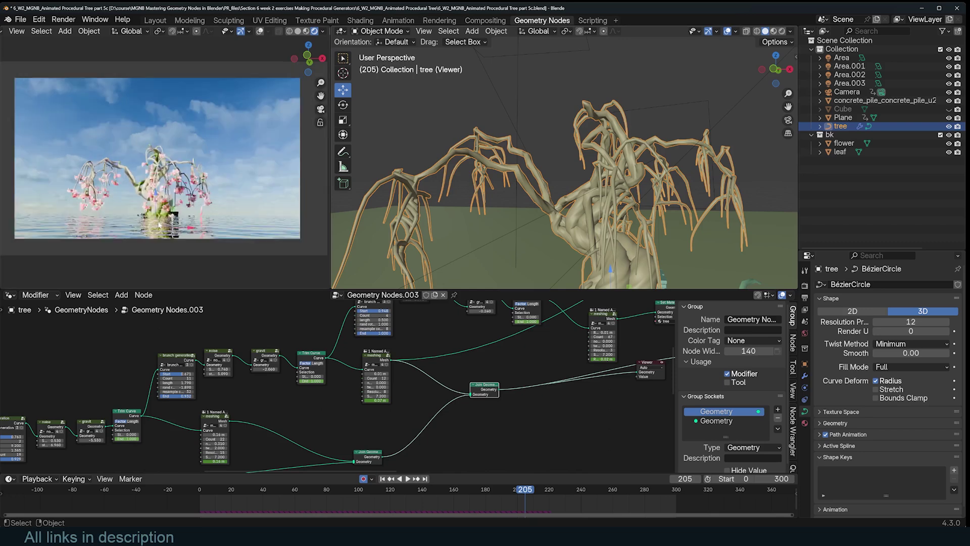
- Set the World background strength to 0.000 and deselect all objects
{"action": "left_click", "coordinate": [804, 333]}
{"action": "left_click_drag", "start_coordinate": [903, 423], "coordinate": [866, 423]}
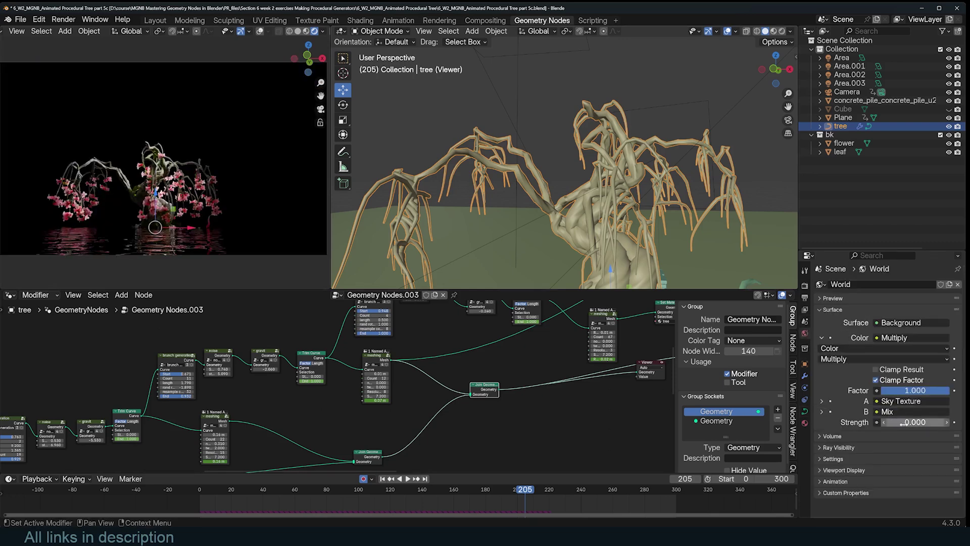
{"action": "key", "text": "alt+a"}
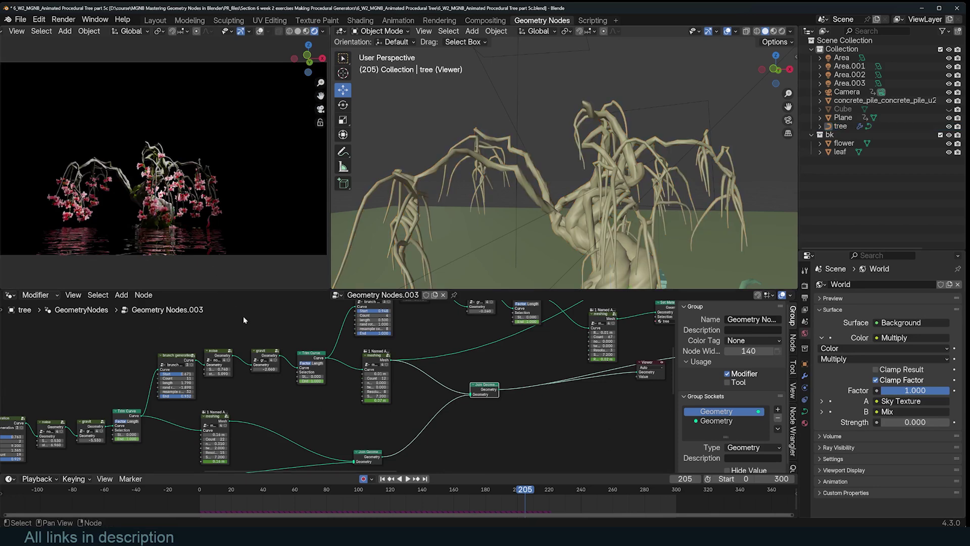
- Scrub the timeline to frame 156 and set the World background strength to 0.500
{"action": "left_click_drag", "start_coordinate": [220, 496], "coordinate": [446, 505]}
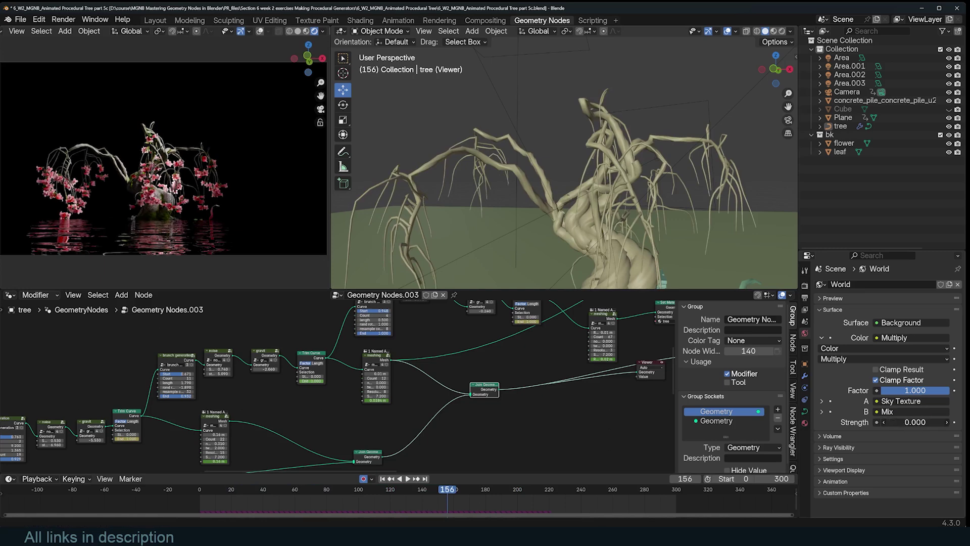
{"action": "left_click_drag", "start_coordinate": [908, 422], "coordinate": [911, 422]}
{"action": "left_click", "coordinate": [908, 423]}
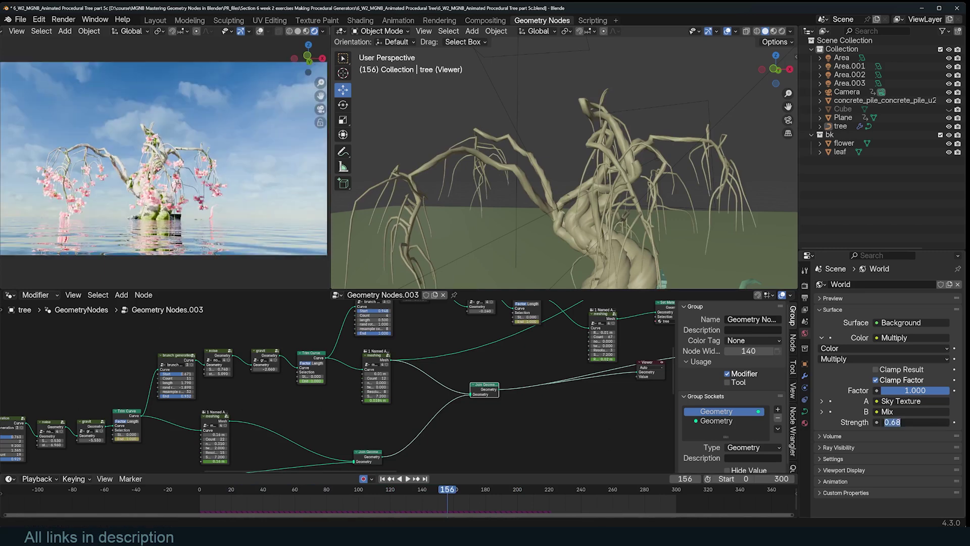
{"action": "key", "text": "Escape"}
- Preview the third branch level's brunch generation and noise groups
{"action": "middle_click_drag", "start_coordinate": [551, 167], "coordinate": [525, 169]}
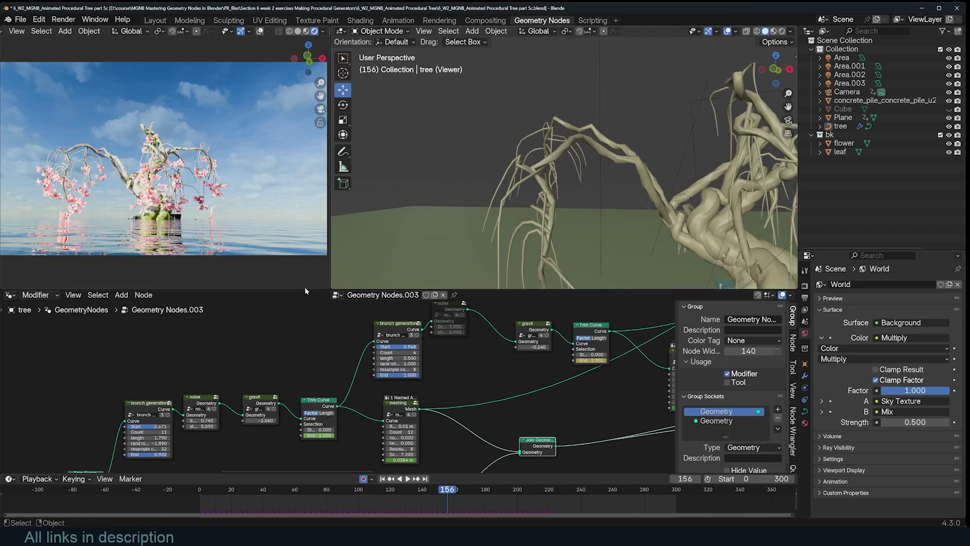
{"action": "scroll", "coordinate": [341, 389], "scroll_direction": "up", "scroll_amount": 2}
{"action": "middle_click_drag", "start_coordinate": [441, 336], "coordinate": [455, 357]}
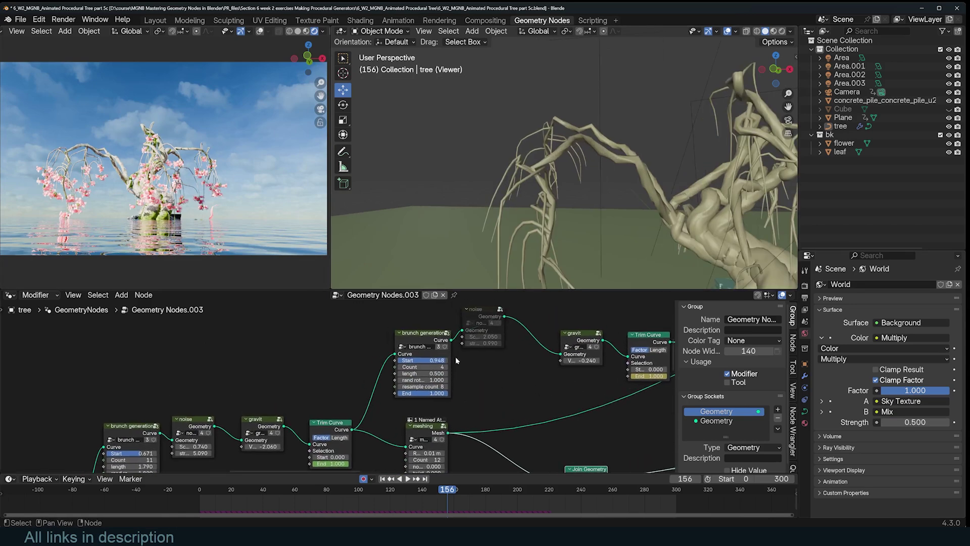
{"action": "left_click", "coordinate": [433, 340], "text": "ctrl+shift"}
{"action": "middle_click_drag", "start_coordinate": [617, 397], "coordinate": [544, 412]}
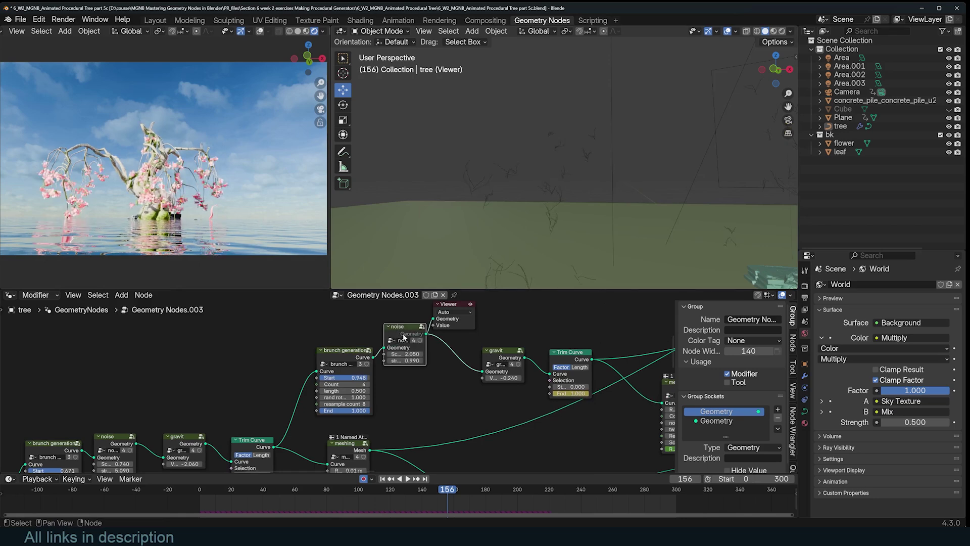
- Preview the third branch level's gravit group and mute the noise group that feeds it
{"action": "left_click", "coordinate": [514, 355], "text": "ctrl+shift"}
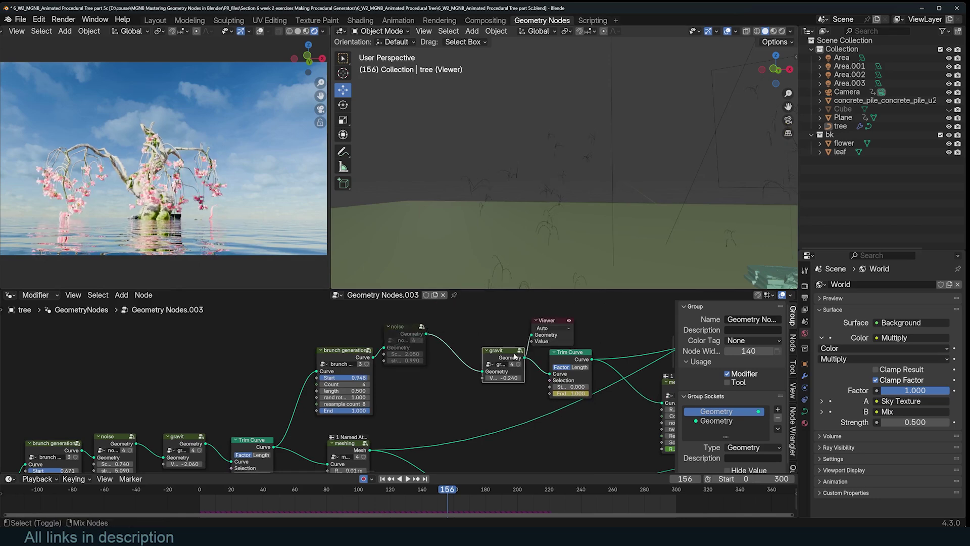
{"action": "left_click", "coordinate": [404, 342]}
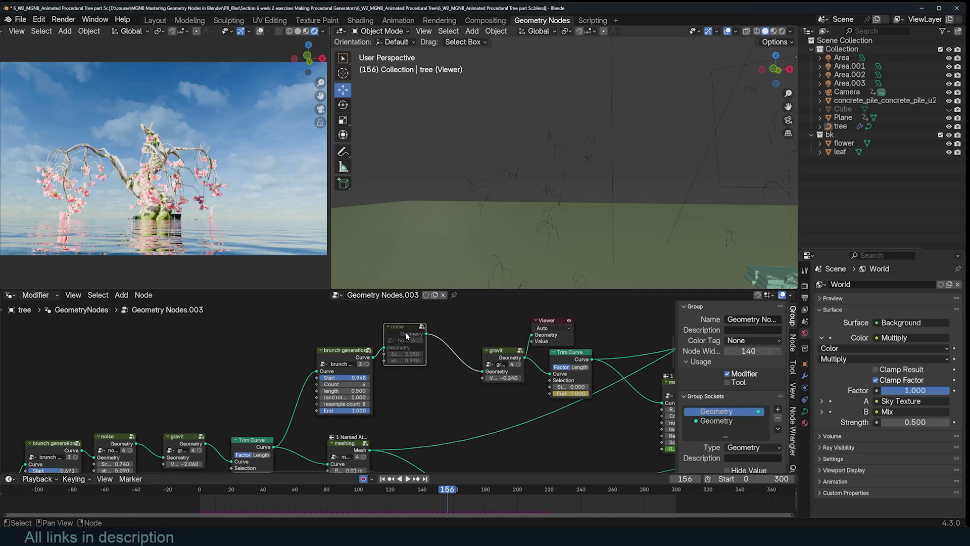
{"action": "key", "text": "m"}
{"action": "middle_click_drag", "start_coordinate": [544, 385], "coordinate": [456, 379]}
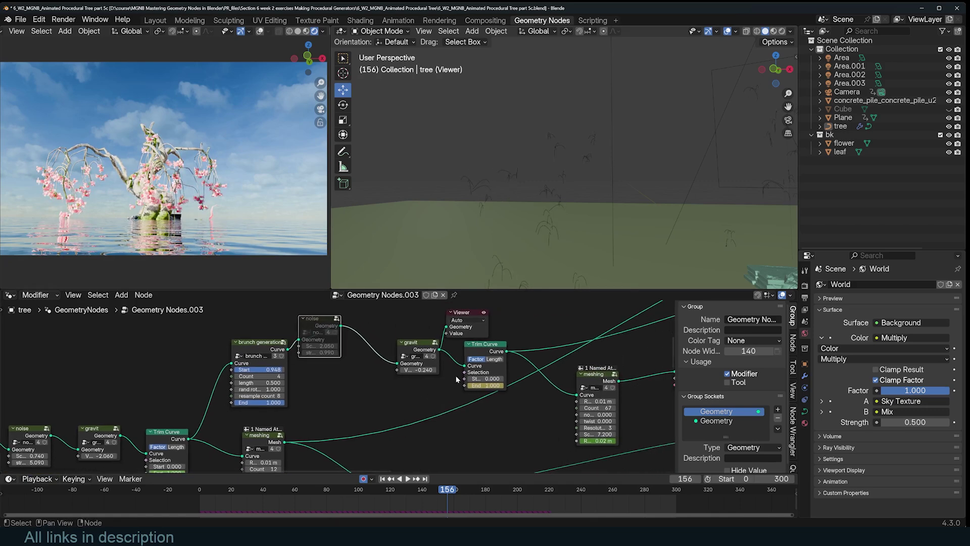
- Preview the third level's Trim Curve node, scrub the timeline to frame 170, and preview the third-level meshing group
{"action": "left_click", "coordinate": [488, 347], "text": "ctrl+shift"}
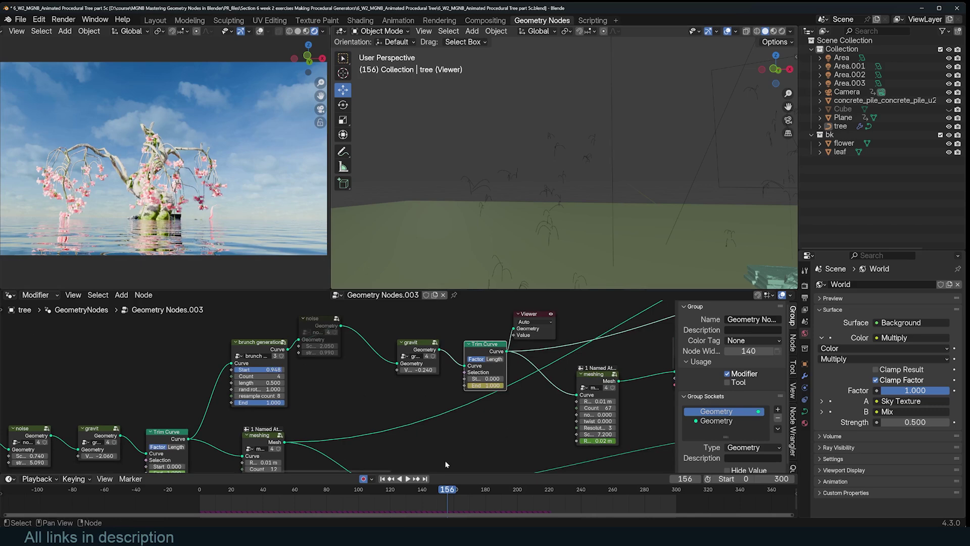
{"action": "mouse_move", "coordinate": [454, 492]}
{"action": "left_mouse_down"}
{"action": "mouse_move", "coordinate": [523, 493]}
{"action": "mouse_move", "coordinate": [469, 491]}
{"action": "left_mouse_up"}
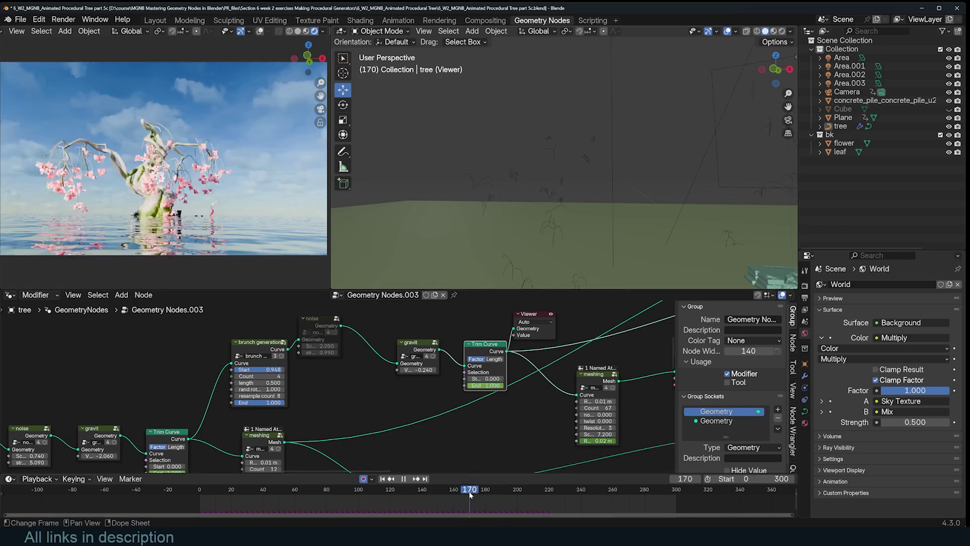
{"action": "middle_click_drag", "start_coordinate": [533, 389], "coordinate": [427, 361]}
{"action": "left_click", "coordinate": [499, 353], "text": "ctrl+shift"}
{"action": "middle_click_drag", "start_coordinate": [574, 394], "coordinate": [482, 384]}
{"action": "scroll", "coordinate": [546, 396], "scroll_direction": "down", "scroll_amount": 3}
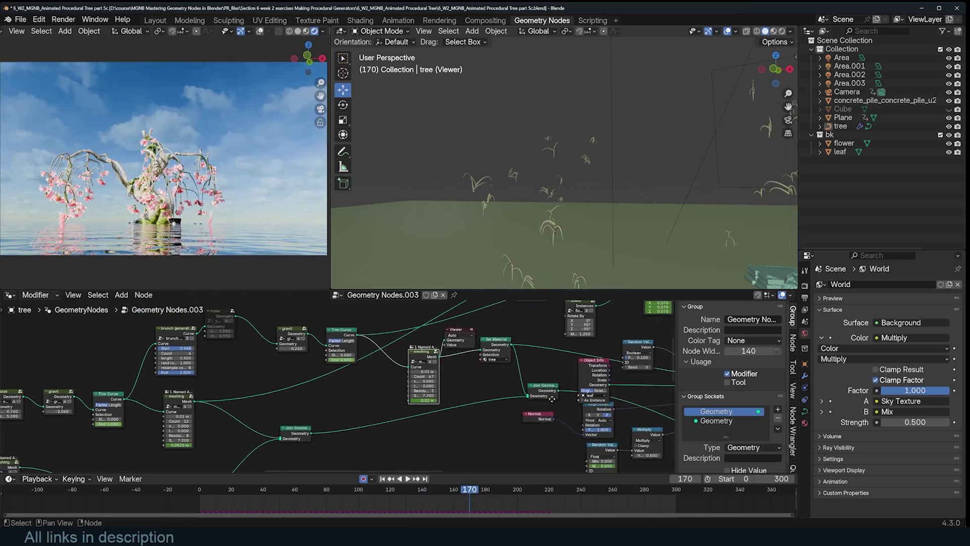
- Preview the third Join Geometry node and inspect the tree with all of its branch levels
{"action": "left_click", "coordinate": [562, 391], "text": "ctrl+shift"}
{"action": "scroll", "coordinate": [549, 188], "scroll_direction": "down", "scroll_amount": 4}
{"action": "mouse_move", "coordinate": [552, 189]}
{"action": "middle_mouse_down"}
{"action": "mouse_move", "coordinate": [586, 191]}
{"action": "mouse_move", "coordinate": [552, 192]}
{"action": "middle_mouse_up"}
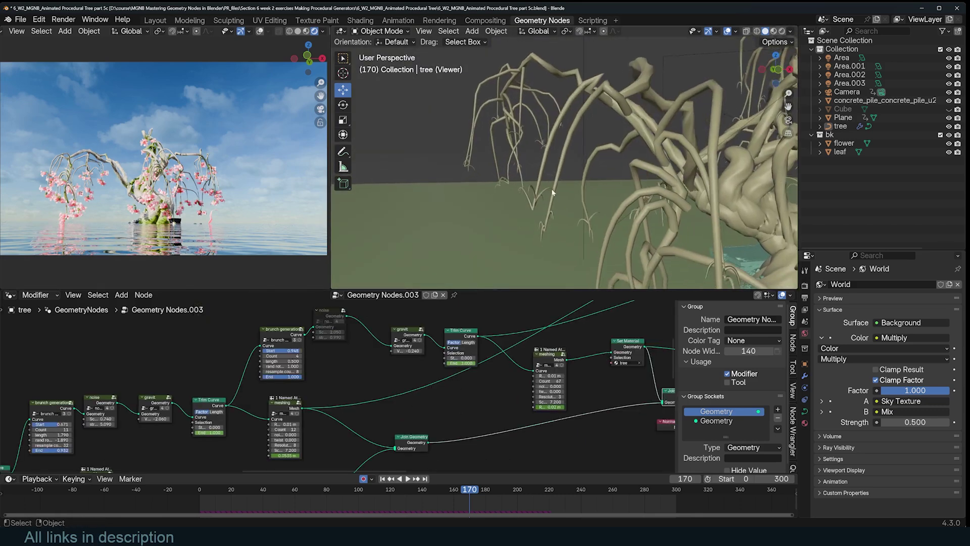
- On the third level, set brunch generation Start to 0.636 and rand rotation to 5.500, and the gravit value to -0.040
{"action": "middle_click_drag", "start_coordinate": [319, 417], "coordinate": [476, 414]}
{"action": "scroll", "coordinate": [509, 374], "scroll_direction": "up", "scroll_amount": 8}
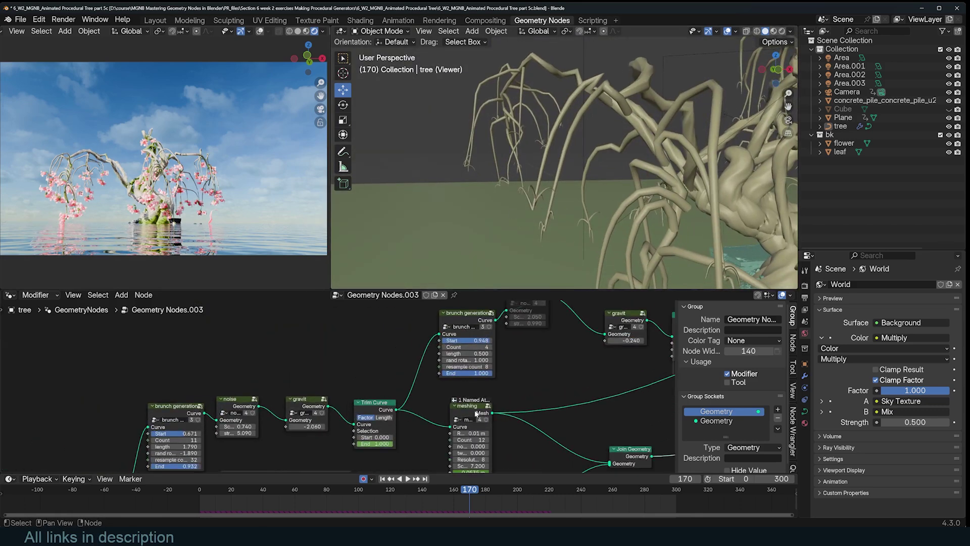
{"action": "middle_click_drag", "start_coordinate": [509, 375], "coordinate": [399, 388]}
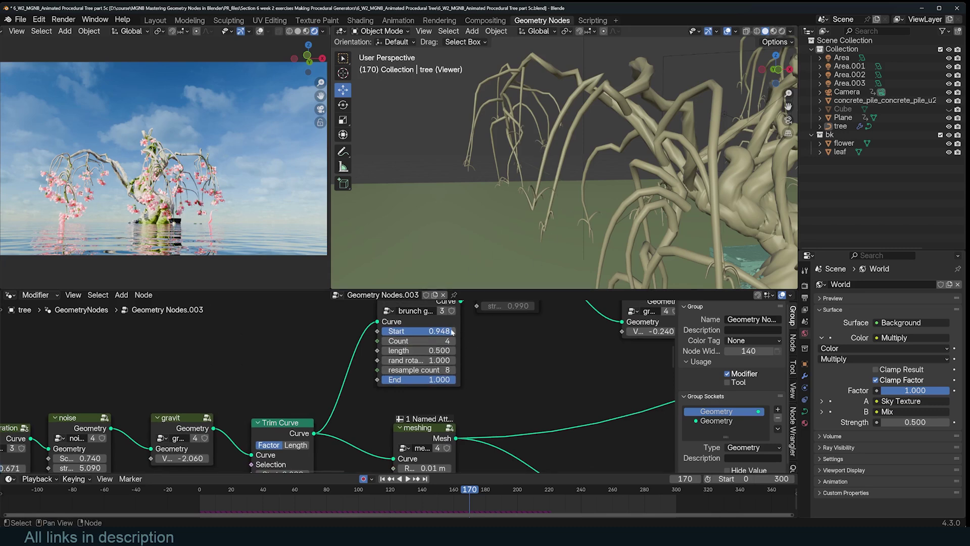
{"action": "left_click_drag", "start_coordinate": [452, 331], "coordinate": [429, 331]}
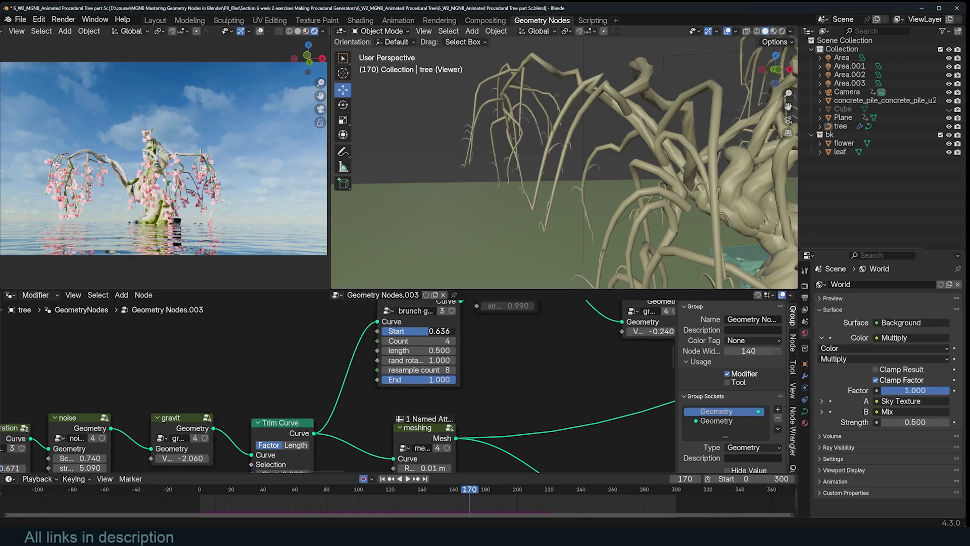
{"action": "middle_click_drag", "start_coordinate": [649, 326], "coordinate": [604, 369]}
{"action": "left_click_drag", "start_coordinate": [606, 374], "coordinate": [626, 374]}
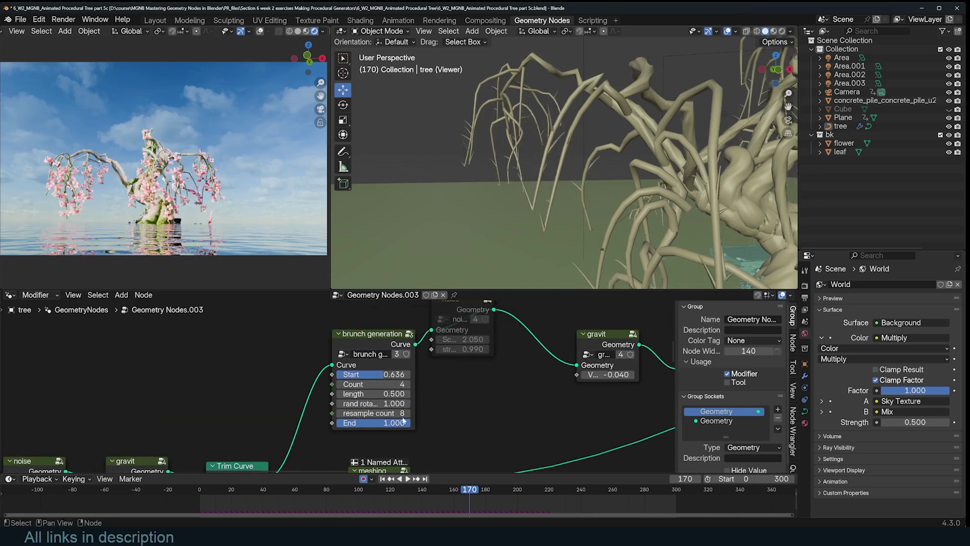
{"action": "left_click_drag", "start_coordinate": [385, 403], "coordinate": [434, 403]}
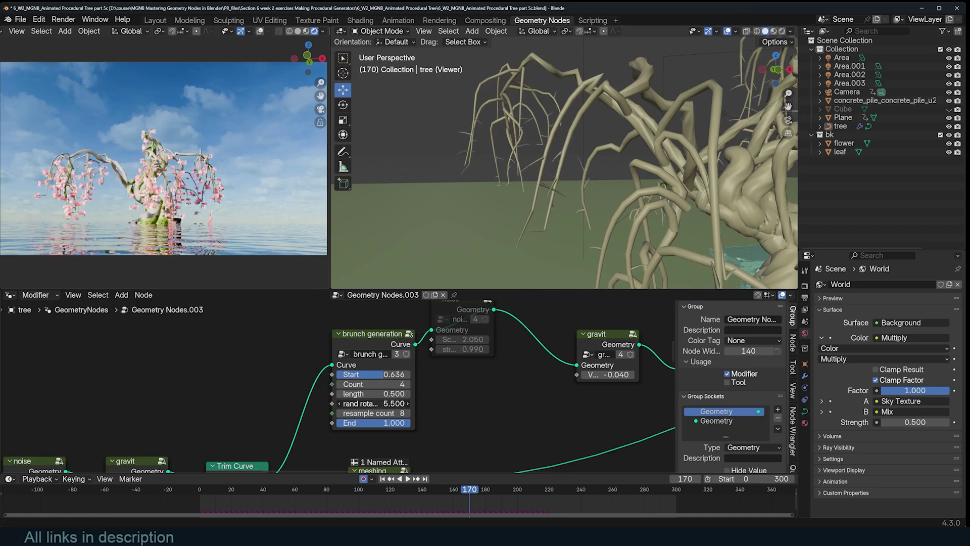
- Preview the second Join Geometry node and inspect the tree without the third-level branches
{"action": "middle_click_drag", "start_coordinate": [521, 235], "coordinate": [560, 192]}
{"action": "scroll", "coordinate": [396, 375], "scroll_direction": "down", "scroll_amount": 3}
{"action": "middle_click_drag", "start_coordinate": [236, 404], "coordinate": [339, 353]}
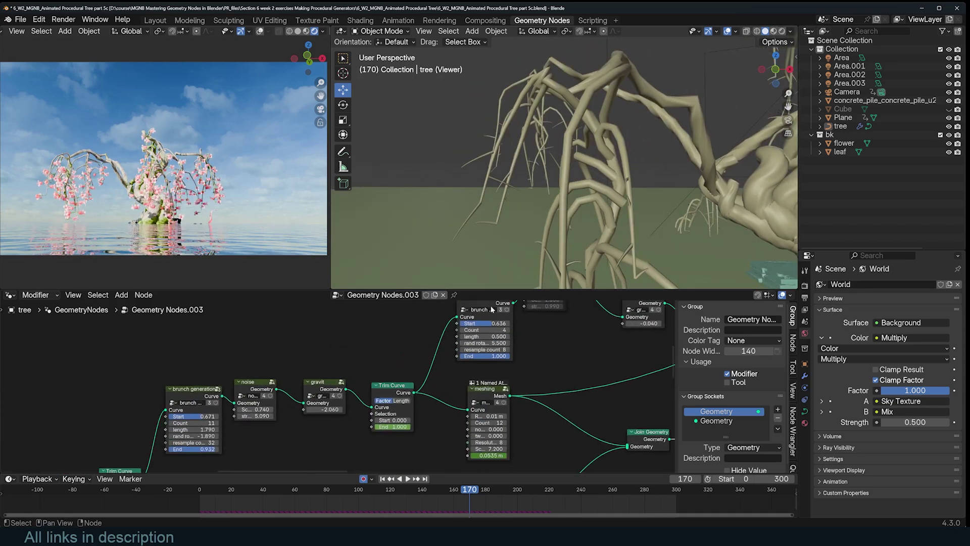
{"action": "scroll", "coordinate": [492, 244], "scroll_direction": "down", "scroll_amount": 3}
{"action": "middle_click_drag", "start_coordinate": [546, 384], "coordinate": [439, 334]}
{"action": "left_click", "coordinate": [547, 394], "text": "ctrl+shift"}
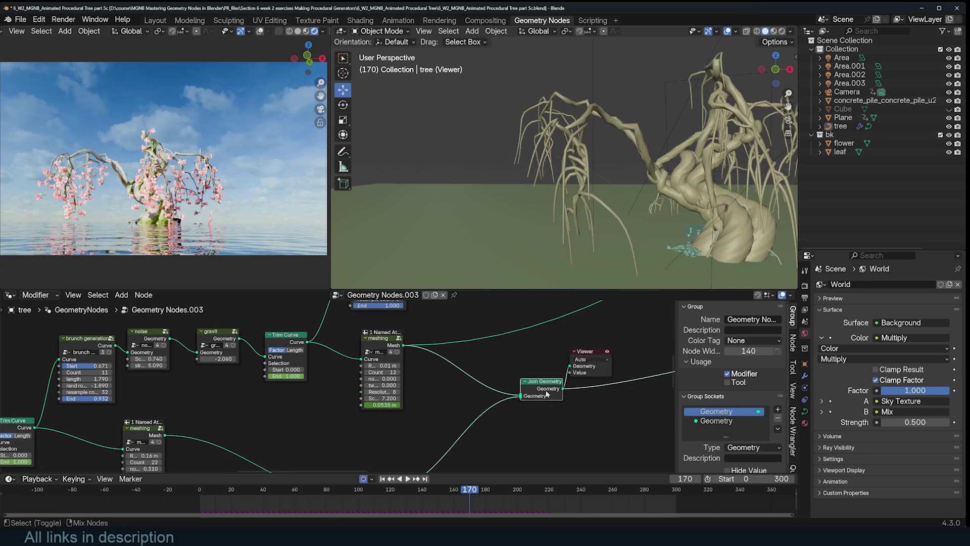
{"action": "middle_click_drag", "start_coordinate": [606, 161], "coordinate": [493, 163]}
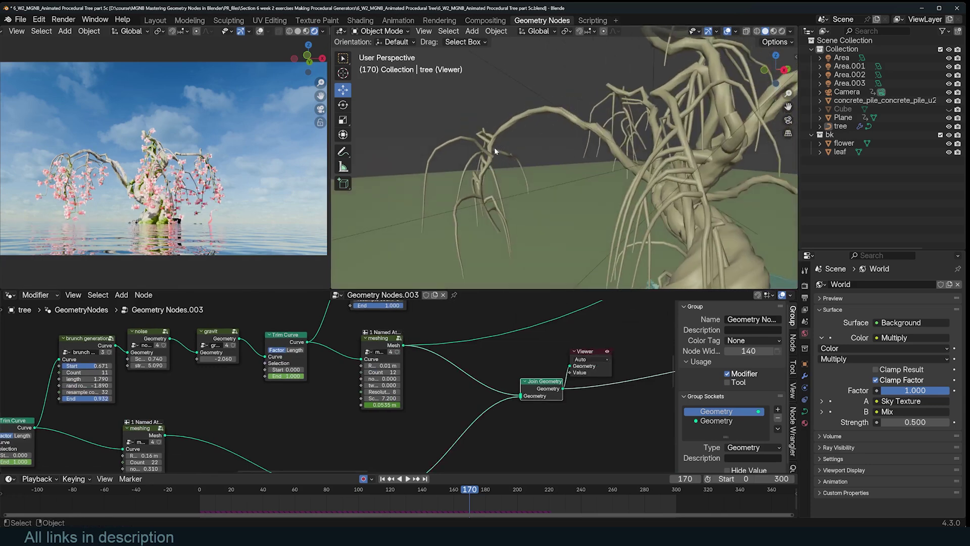
- On the second level, set brunch generation Start to 0.243 and rand rotation to -1.080, and the gravit value to -0.260
{"action": "middle_click_drag", "start_coordinate": [302, 377], "coordinate": [542, 356]}
{"action": "scroll", "coordinate": [396, 348], "scroll_direction": "up", "scroll_amount": 2}
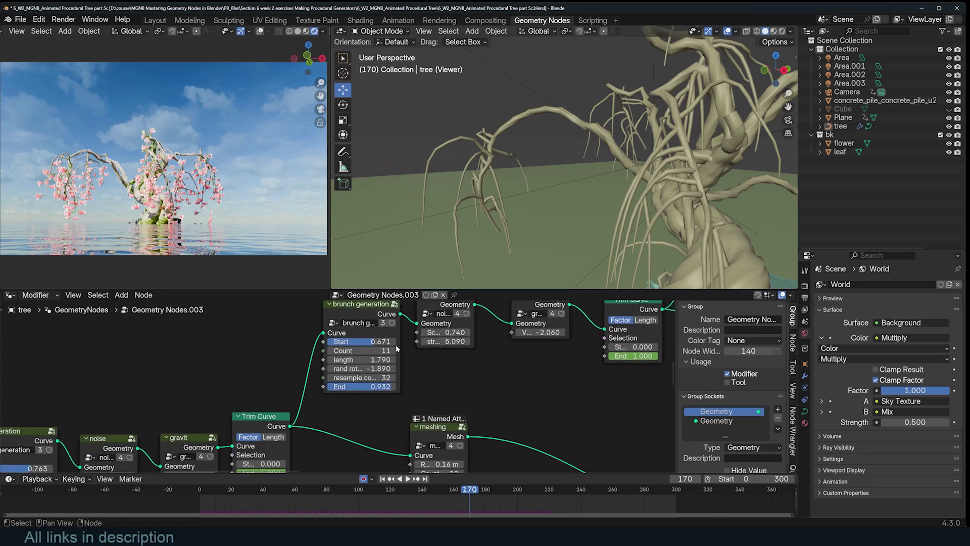
{"action": "left_click_drag", "start_coordinate": [361, 342], "coordinate": [329, 342]}
{"action": "scroll", "coordinate": [492, 144], "scroll_direction": "down", "scroll_amount": 2}
{"action": "middle_click_drag", "start_coordinate": [493, 142], "coordinate": [546, 151]}
{"action": "left_click_drag", "start_coordinate": [543, 332], "coordinate": [581, 332]}
{"action": "left_click_drag", "start_coordinate": [374, 368], "coordinate": [399, 368]}
{"action": "middle_click_drag", "start_coordinate": [595, 197], "coordinate": [596, 217]}
{"action": "scroll", "coordinate": [338, 384], "scroll_direction": "down", "scroll_amount": 2}
{"action": "middle_click_drag", "start_coordinate": [333, 385], "coordinate": [410, 366]}
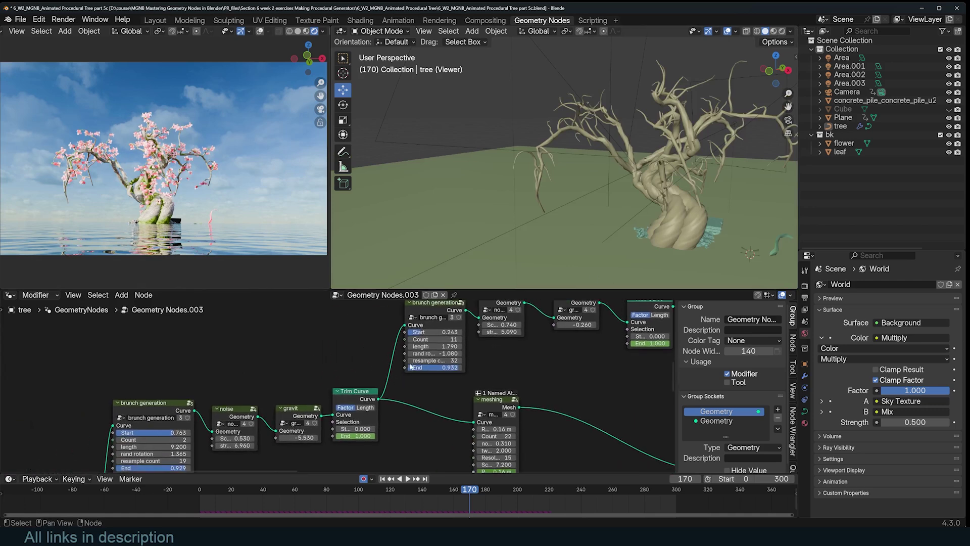
- Set the Start value of the first level's brunch generation group to 0.701
{"action": "middle_click_drag", "start_coordinate": [392, 471], "coordinate": [490, 438]}
{"action": "middle_click_drag", "start_coordinate": [604, 92], "coordinate": [611, 165]}
{"action": "middle_click_drag", "start_coordinate": [374, 414], "coordinate": [453, 397]}
{"action": "middle_click_drag", "start_coordinate": [412, 426], "coordinate": [480, 412]}
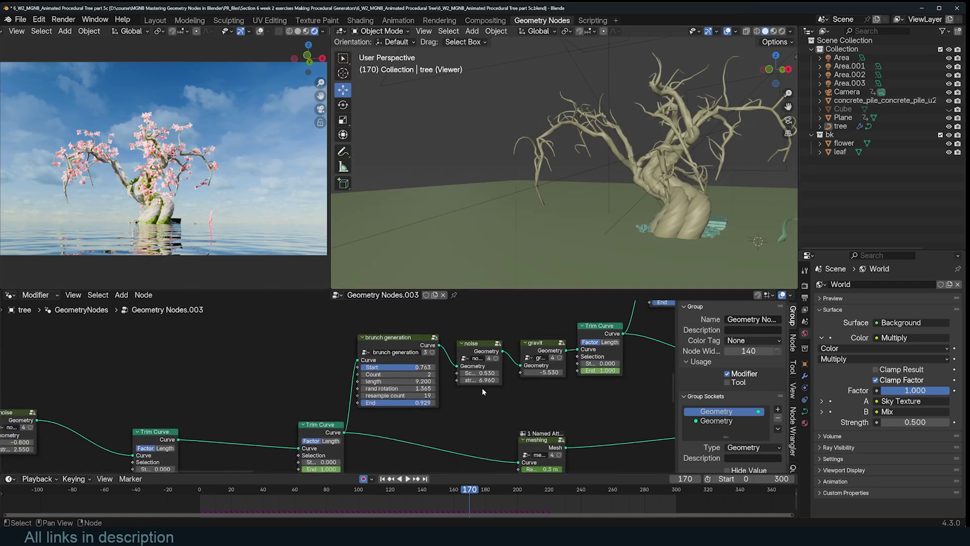
{"action": "middle_click_drag", "start_coordinate": [564, 201], "coordinate": [601, 196]}
{"action": "mouse_move", "coordinate": [414, 371]}
{"action": "left_mouse_down"}
{"action": "mouse_move", "coordinate": [386, 370]}
{"action": "mouse_move", "coordinate": [415, 370]}
{"action": "left_mouse_up"}
{"action": "middle_click_drag", "start_coordinate": [626, 207], "coordinate": [563, 206]}
- Preview the first and second Join Geometry nodes and compare the tree's branches up close
{"action": "middle_click_drag", "start_coordinate": [656, 313], "coordinate": [435, 350]}
{"action": "scroll", "coordinate": [521, 399], "scroll_direction": "down", "scroll_amount": 4}
{"action": "left_click", "coordinate": [549, 432], "text": "ctrl+shift"}
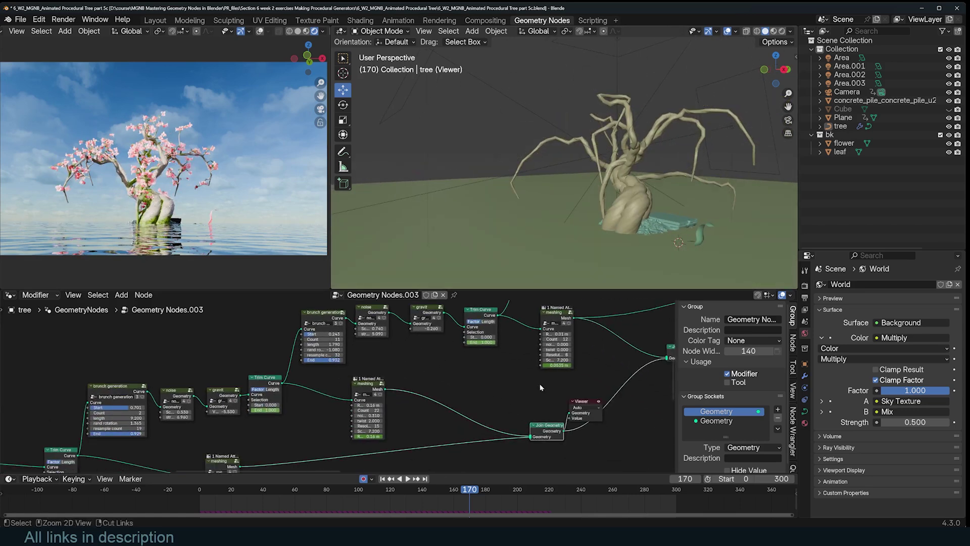
{"action": "middle_click_drag", "start_coordinate": [453, 379], "coordinate": [363, 424]}
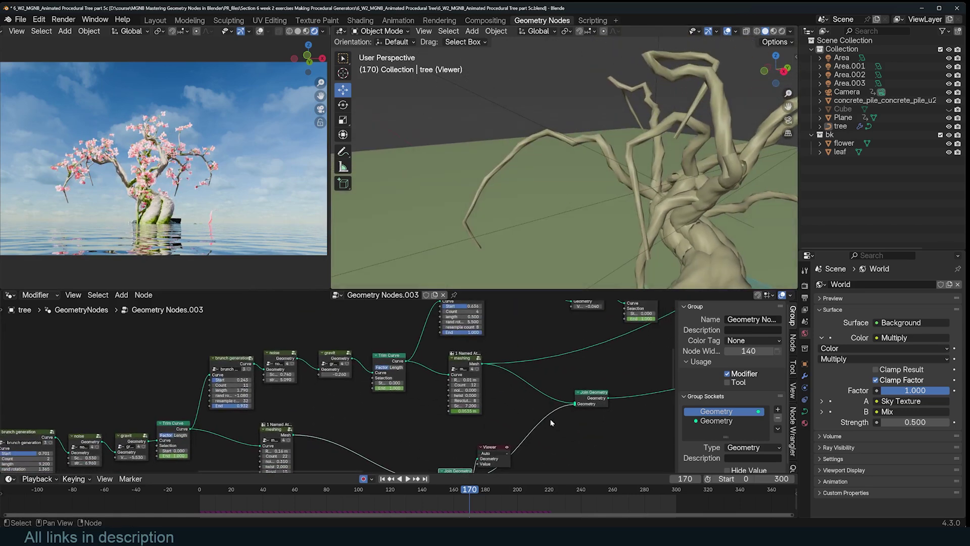
{"action": "middle_click_drag", "start_coordinate": [571, 229], "coordinate": [518, 199]}
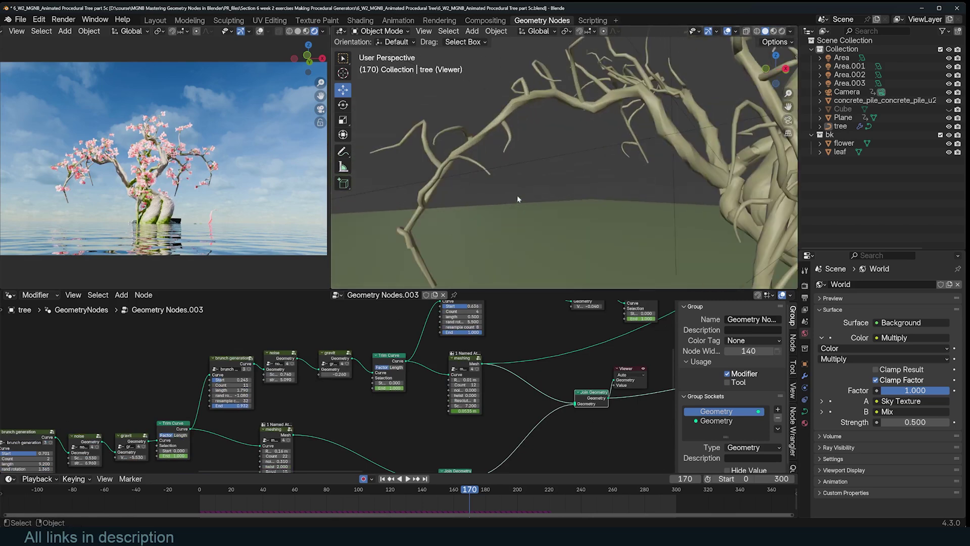
- Set the End value of the second level's brunch generation group to 0.969
{"action": "middle_click_drag", "start_coordinate": [297, 360], "coordinate": [404, 348]}
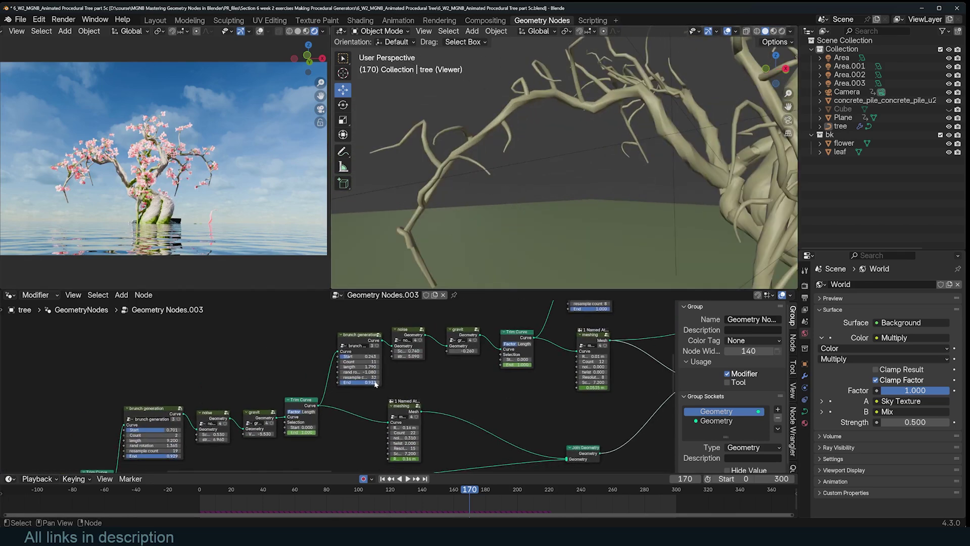
{"action": "left_click_drag", "start_coordinate": [375, 384], "coordinate": [370, 383]}
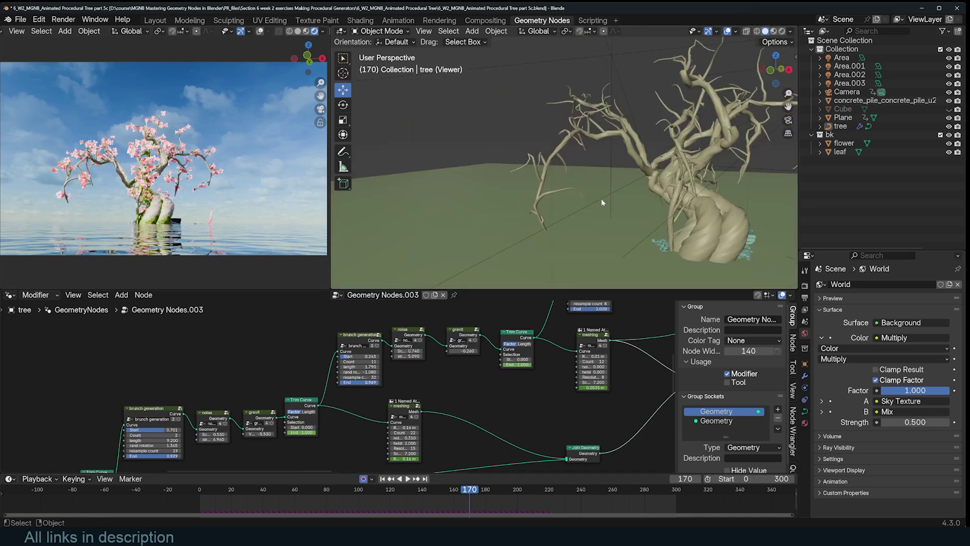
{"action": "scroll", "coordinate": [617, 368], "scroll_direction": "down", "scroll_amount": 2}
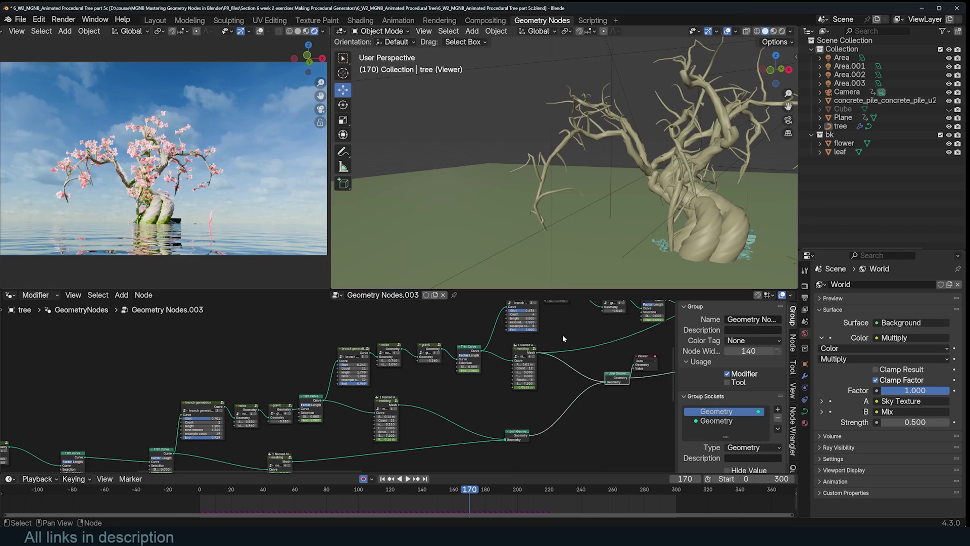
- Preview the flower Instance on Points node and the third-level Trim Curve node that feeds it
{"action": "middle_click_drag", "start_coordinate": [559, 343], "coordinate": [445, 385]}
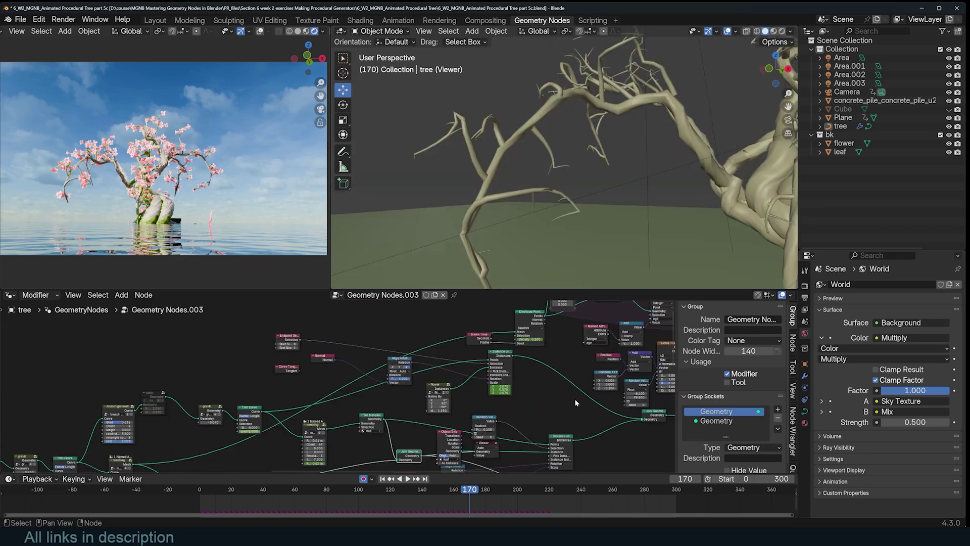
{"action": "left_click", "coordinate": [501, 356], "text": "ctrl+shift"}
{"action": "middle_click_drag", "start_coordinate": [596, 147], "coordinate": [554, 194]}
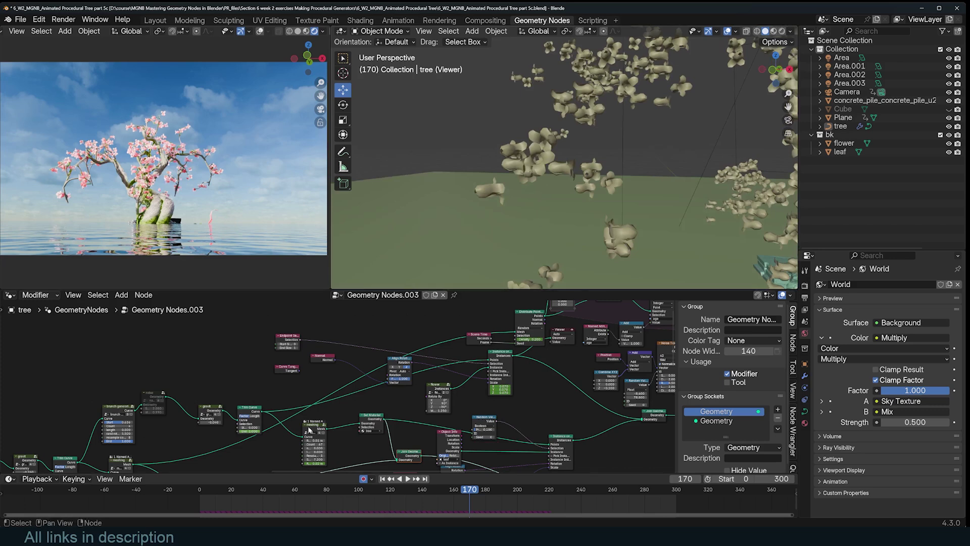
{"action": "left_click", "coordinate": [249, 410], "text": "ctrl+shift"}
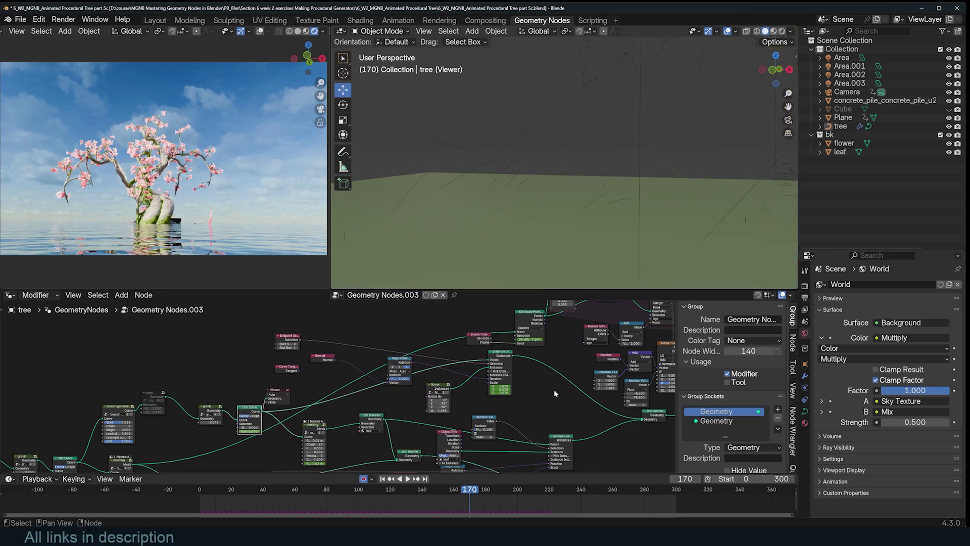
- Preview the Join Geometry node that combines the flower and leaf instances and inspect them up close
{"action": "middle_click_drag", "start_coordinate": [554, 393], "coordinate": [496, 377]}
{"action": "left_click", "coordinate": [596, 398], "text": "ctrl+shift"}
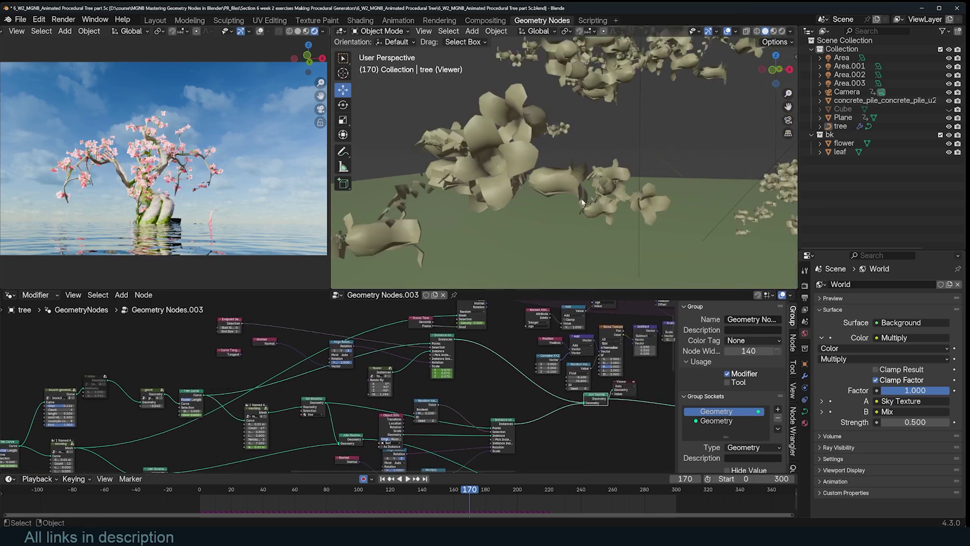
{"action": "middle_click_drag", "start_coordinate": [582, 202], "coordinate": [525, 196]}
{"action": "scroll", "coordinate": [526, 196], "scroll_direction": "up", "scroll_amount": 2}
- Preview the downstream nodes up to the final Join Geometry node before the group output
{"action": "middle_click_drag", "start_coordinate": [582, 428], "coordinate": [386, 403]}
{"action": "scroll", "coordinate": [566, 404], "scroll_direction": "down", "scroll_amount": 4}
{"action": "left_click", "coordinate": [553, 387], "text": "ctrl+shift"}
{"action": "scroll", "coordinate": [588, 162], "scroll_direction": "down", "scroll_amount": 6}
{"action": "middle_click_drag", "start_coordinate": [589, 160], "coordinate": [597, 124]}
{"action": "middle_click_drag", "start_coordinate": [519, 324], "coordinate": [371, 346]}
{"action": "left_click", "coordinate": [515, 320], "text": "ctrl+shift"}
{"action": "left_click", "coordinate": [445, 377], "text": "ctrl+shift"}
{"action": "middle_click_drag", "start_coordinate": [454, 364], "coordinate": [512, 440]}
{"action": "middle_click_drag", "start_coordinate": [479, 131], "coordinate": [530, 76]}
- Play the tree animation from the start through frame 278, with the camera view's rendered preview paused
{"action": "left_click", "coordinate": [202, 502]}
{"action": "key", "text": "space"}
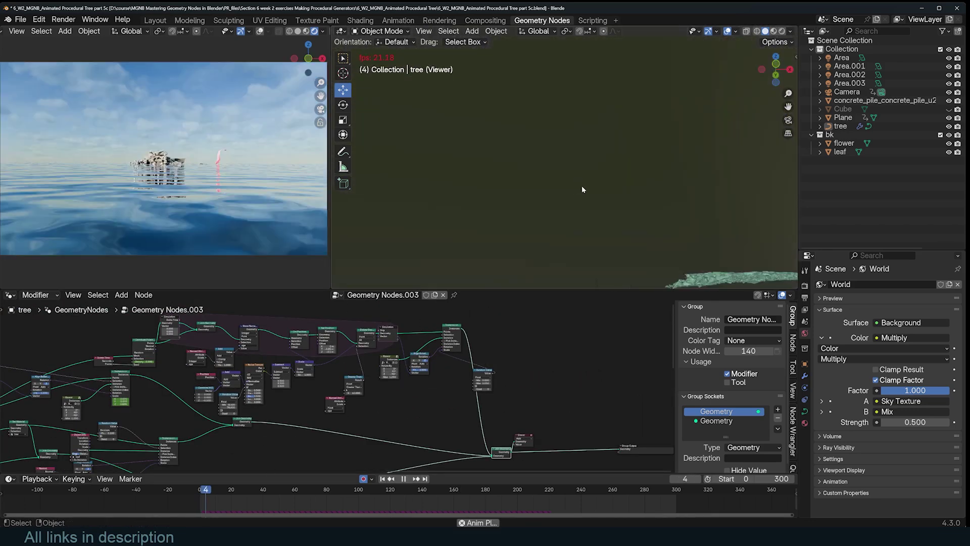
{"action": "key", "text": "space"}
{"action": "scroll", "coordinate": [311, 30], "scroll_direction": "down", "scroll_amount": 1}
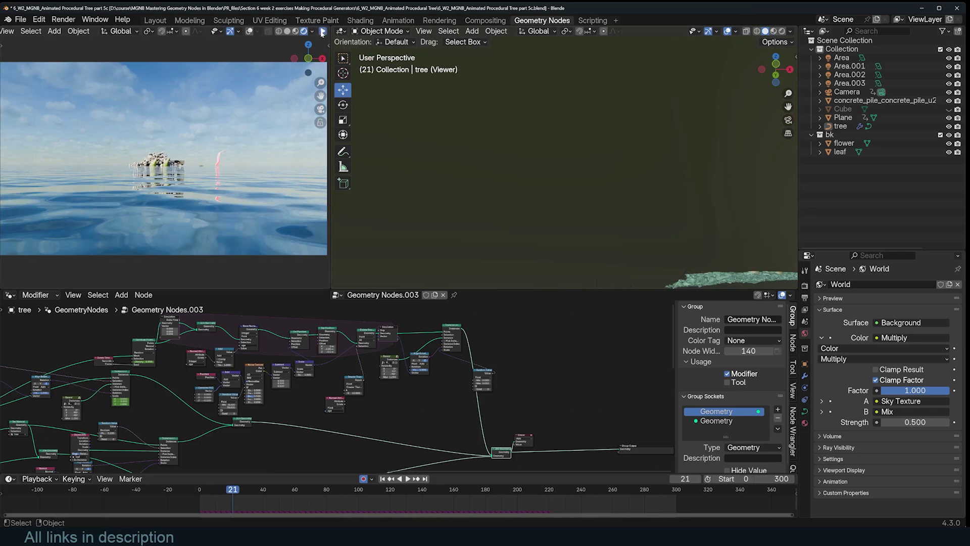
{"action": "key", "text": "space"}
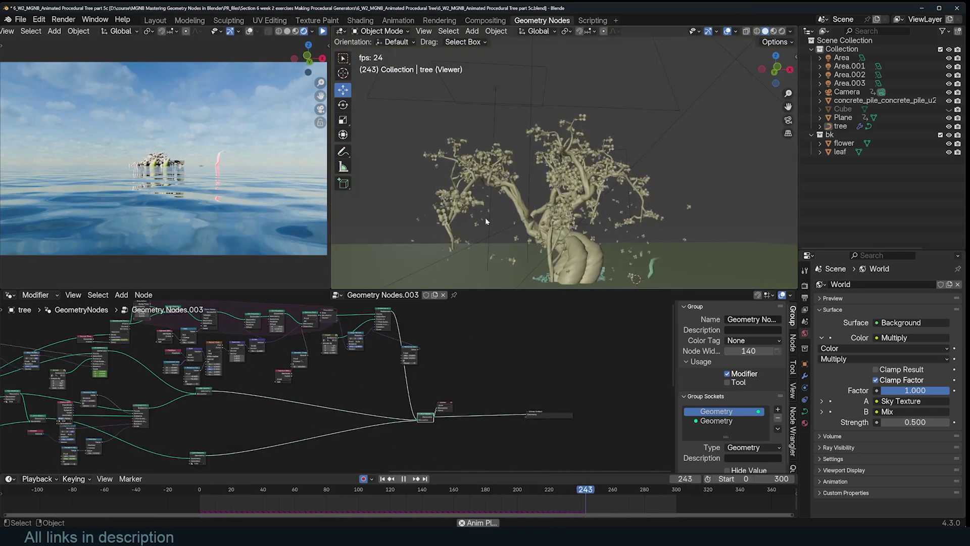
{"action": "key", "text": "space"}
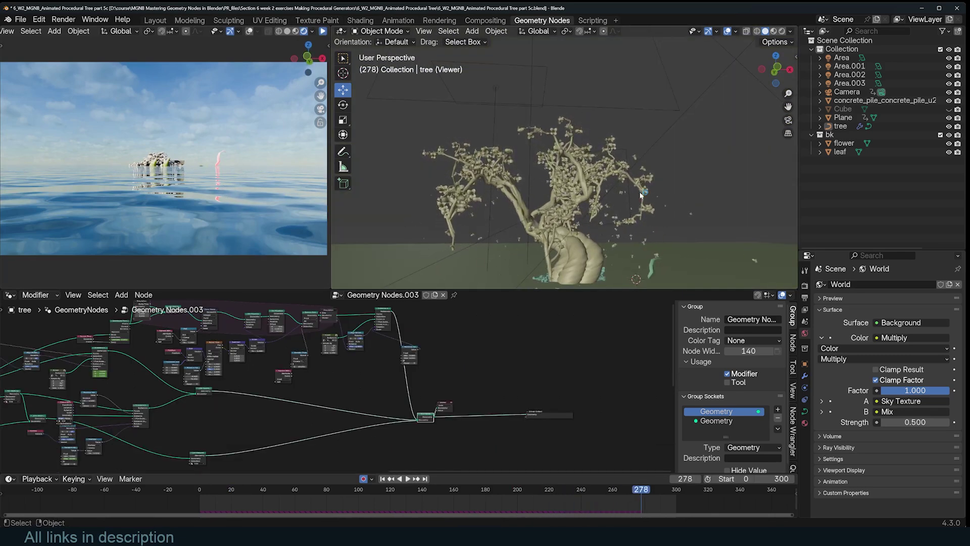
- Preview the Distribute Points on Faces node before the simulation and the second-level meshing group feeding it, scrubbing to frame 217
{"action": "scroll", "coordinate": [319, 342], "scroll_direction": "up", "scroll_amount": 5}
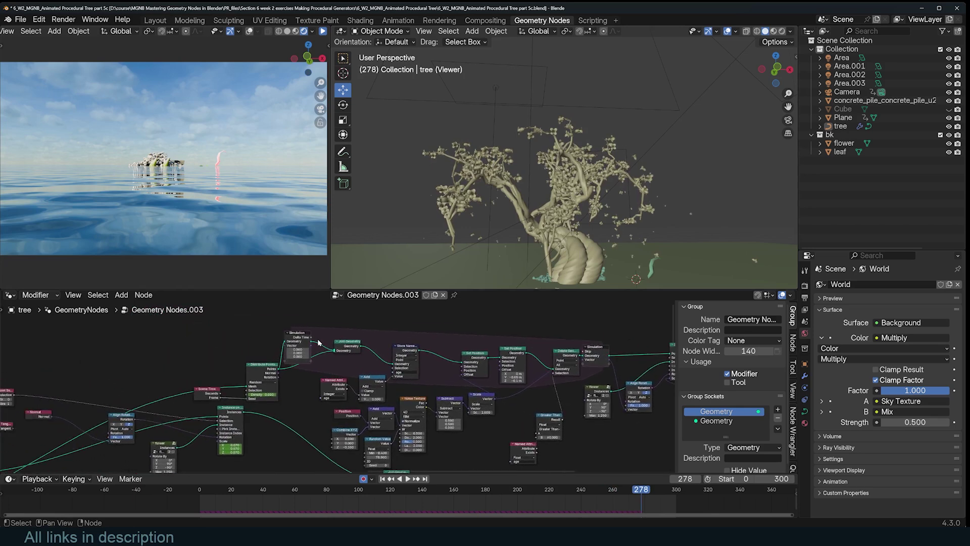
{"action": "left_click", "coordinate": [263, 367], "text": "ctrl+shift"}
{"action": "middle_click_drag", "start_coordinate": [172, 411], "coordinate": [393, 359]}
{"action": "scroll", "coordinate": [177, 412], "scroll_direction": "down", "scroll_amount": 1}
{"action": "middle_click_drag", "start_coordinate": [181, 411], "coordinate": [205, 409]}
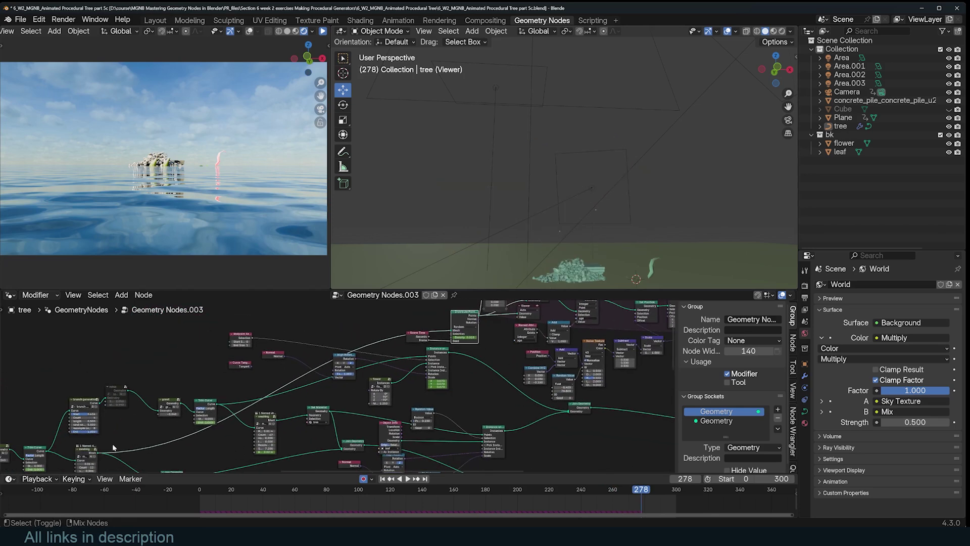
{"action": "left_click_drag", "start_coordinate": [640, 490], "coordinate": [544, 490]}
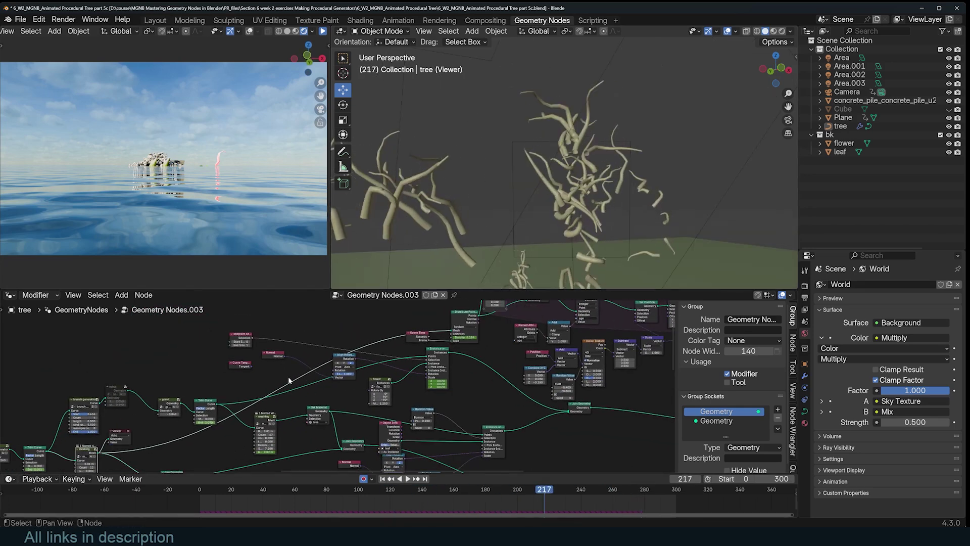
- Preview the points from the Distribute Points on Faces node before the simulation and play them from around frame 217 to 238
{"action": "middle_click_drag", "start_coordinate": [290, 379], "coordinate": [221, 402]}
{"action": "scroll", "coordinate": [220, 402], "scroll_direction": "up", "scroll_amount": 1}
{"action": "left_click", "coordinate": [428, 329], "text": "ctrl+shift"}
{"action": "middle_click_drag", "start_coordinate": [593, 218], "coordinate": [563, 223]}
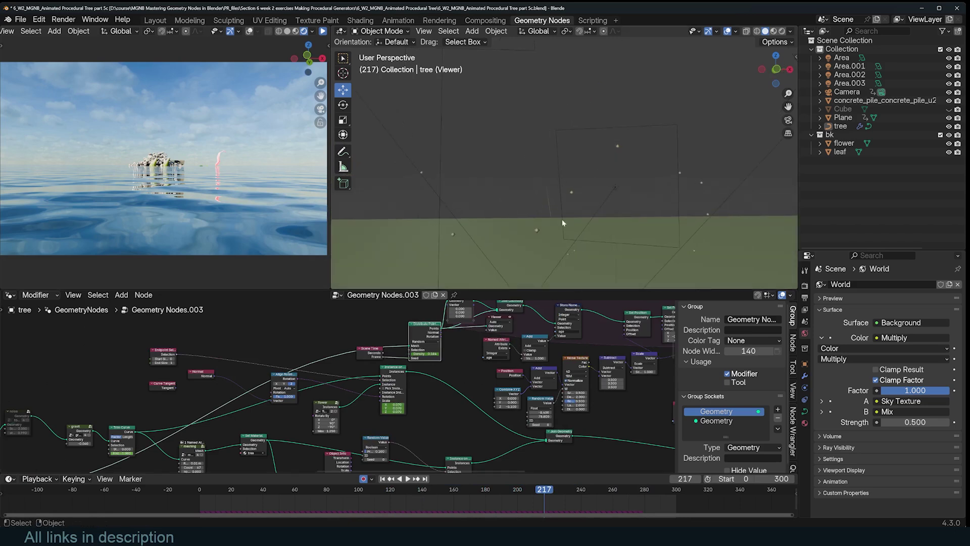
{"action": "left_click", "coordinate": [568, 493]}
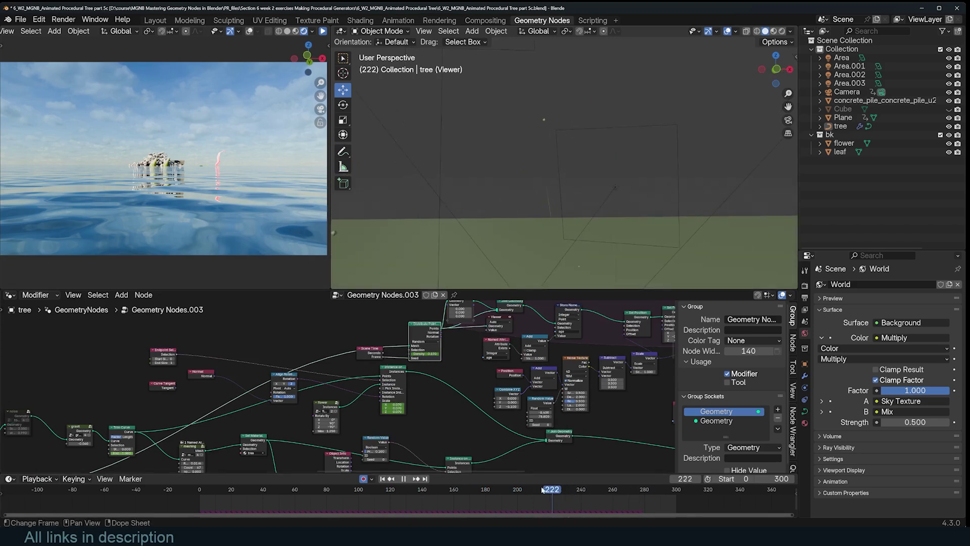
- Preview the simulation zone's output node and play the drifting points through frame 290
{"action": "middle_click_drag", "start_coordinate": [497, 369], "coordinate": [409, 407]}
{"action": "middle_click_drag", "start_coordinate": [636, 372], "coordinate": [411, 386]}
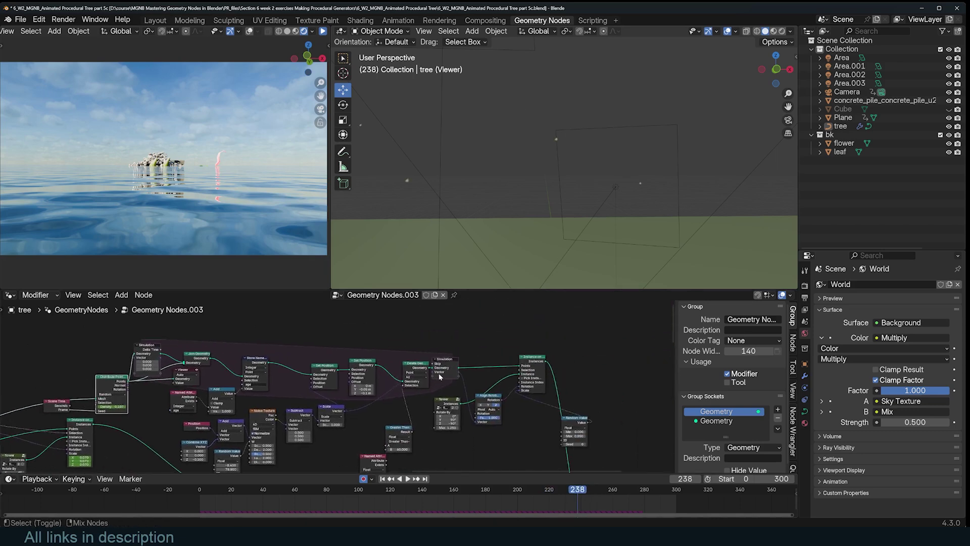
{"action": "left_click", "coordinate": [442, 366], "text": "ctrl+shift"}
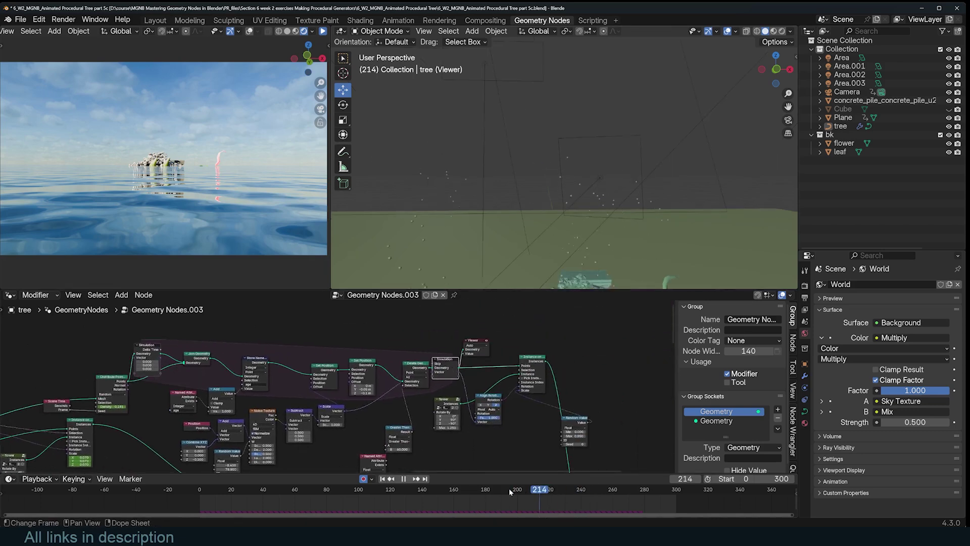
{"action": "left_click", "coordinate": [496, 492]}
{"action": "left_click_drag", "start_coordinate": [527, 489], "coordinate": [601, 492]}
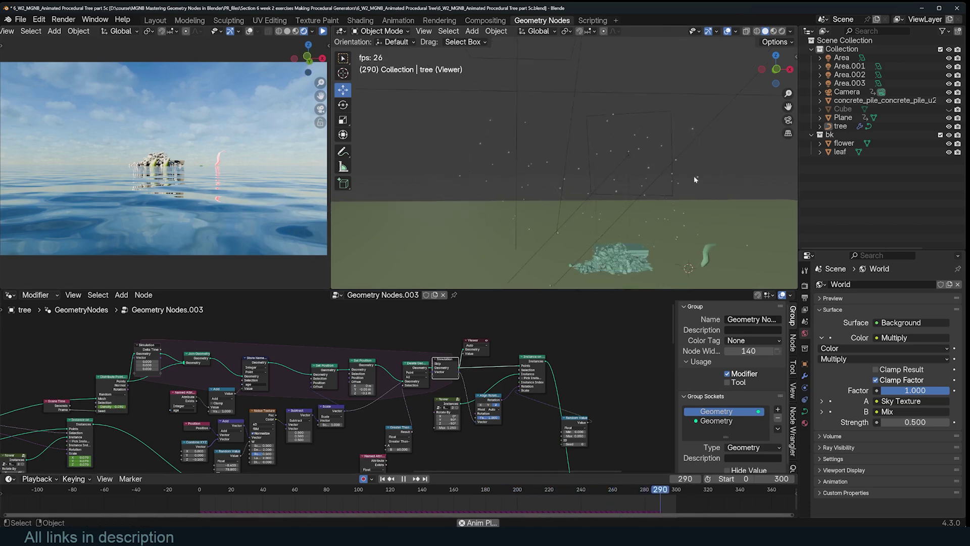
- Preview the Instance on Points node after the simulation, playing the animation from frame 233 to 290
{"action": "left_click", "coordinate": [569, 492]}
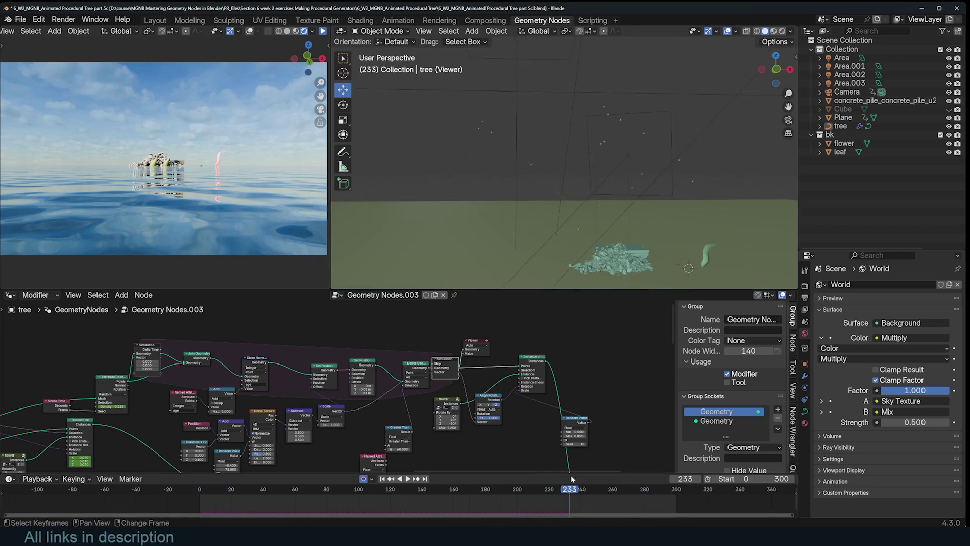
{"action": "key", "text": "space"}
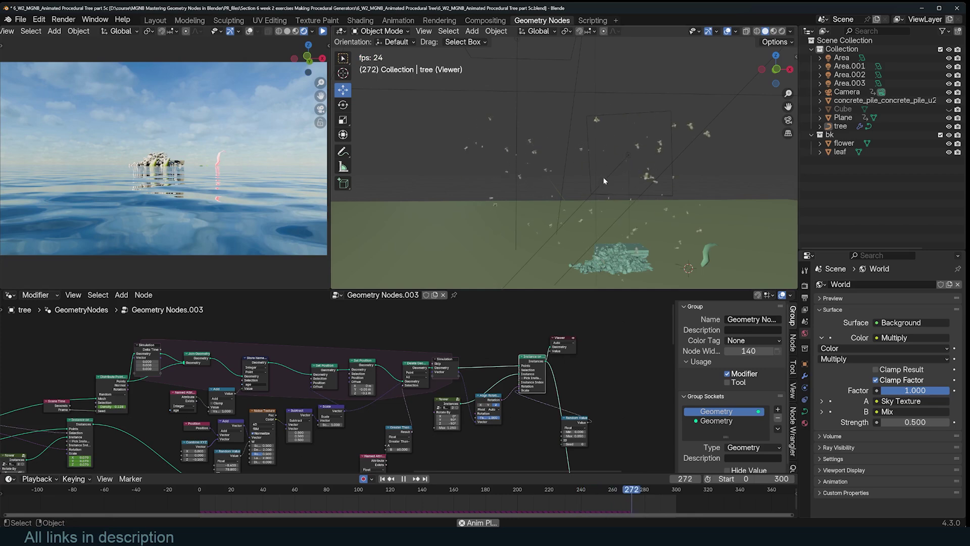
{"action": "key", "text": "space"}
- Return from the node preview to the full tree at frame 10, resume the camera view's rendered preview, and play the animation
{"action": "scroll", "coordinate": [576, 394], "scroll_direction": "down", "scroll_amount": 5}
{"action": "middle_click_drag", "start_coordinate": [575, 393], "coordinate": [545, 331]}
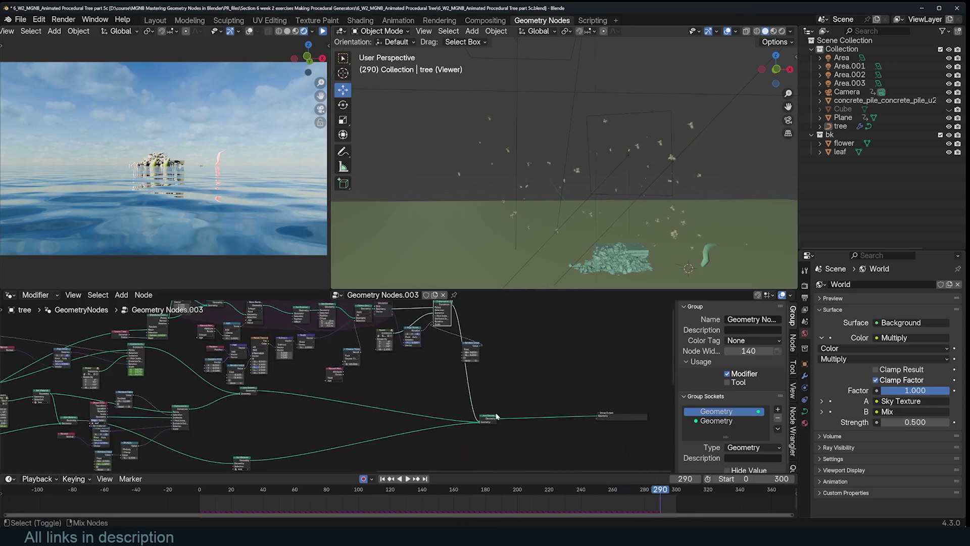
{"action": "left_click", "coordinate": [496, 416]}
{"action": "key", "text": "space"}
{"action": "key", "text": "space"}
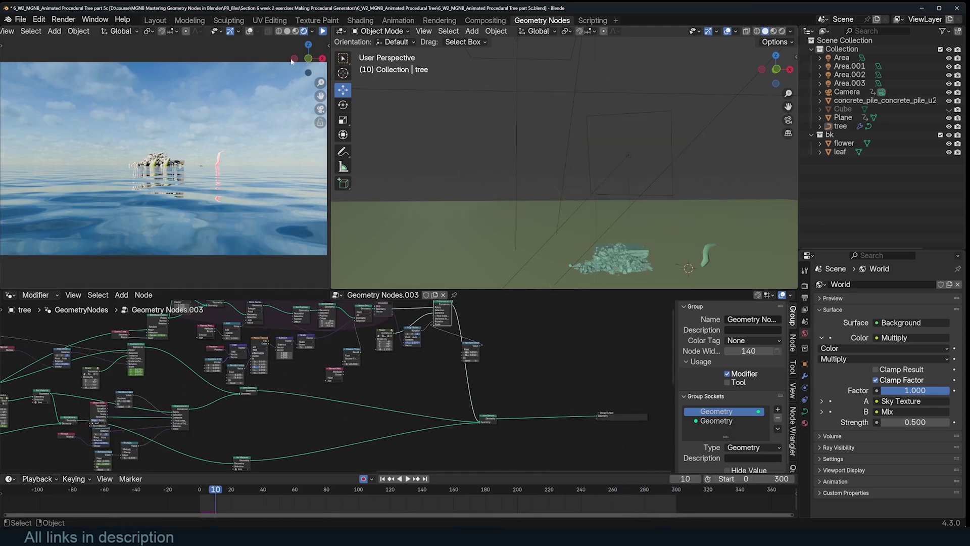
{"action": "left_click", "coordinate": [323, 32]}
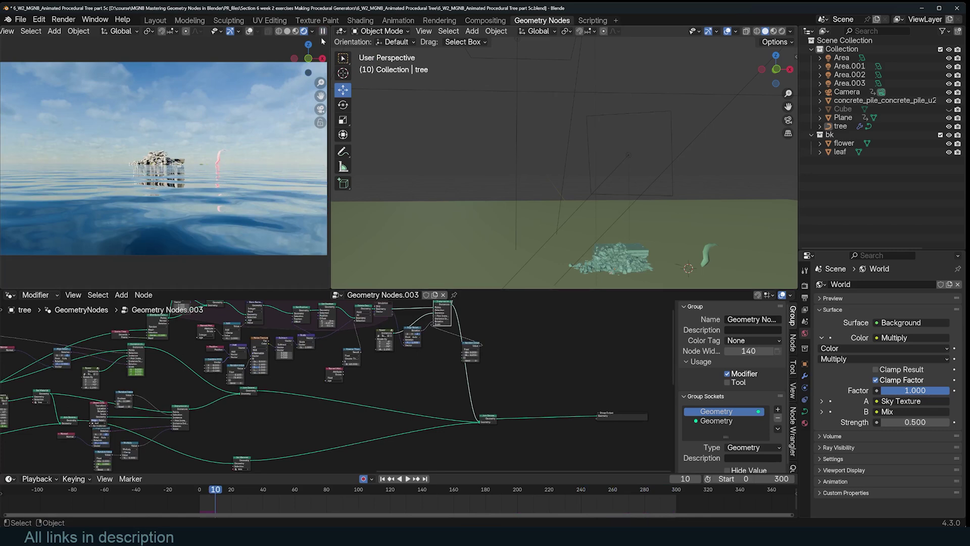
{"action": "key", "text": "space"}
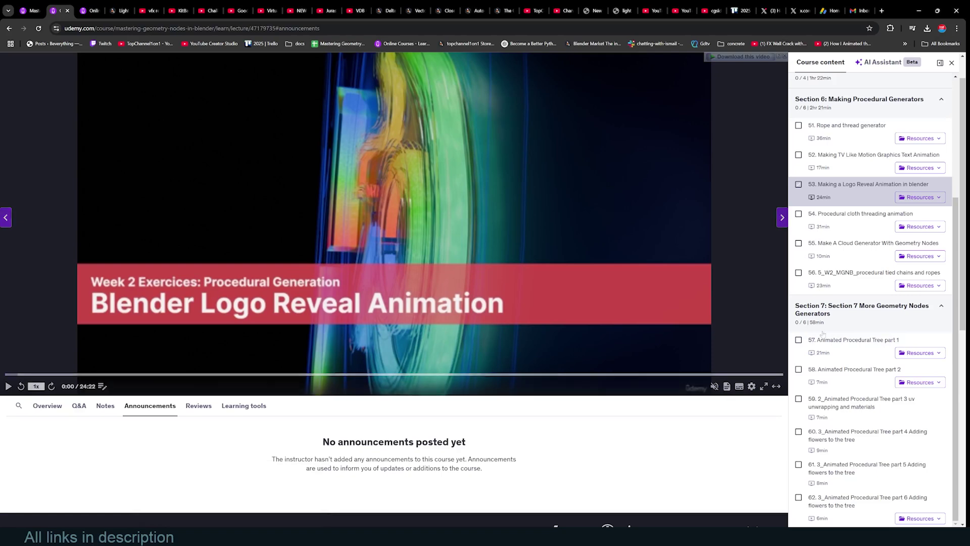
- Switch to the Udemy course page in the browser, look over the Section 7 Animated Procedural Tree lectures, and browse the course's Q&A questions
{"action": "scroll", "coordinate": [734, 347], "scroll_direction": "up", "scroll_amount": 1}
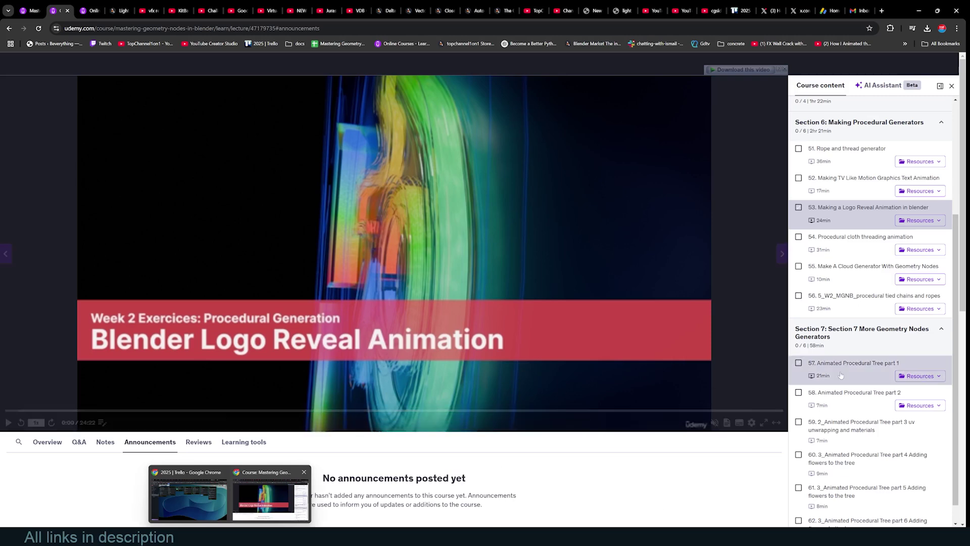
{"action": "scroll", "coordinate": [838, 414], "scroll_direction": "down", "scroll_amount": 1}
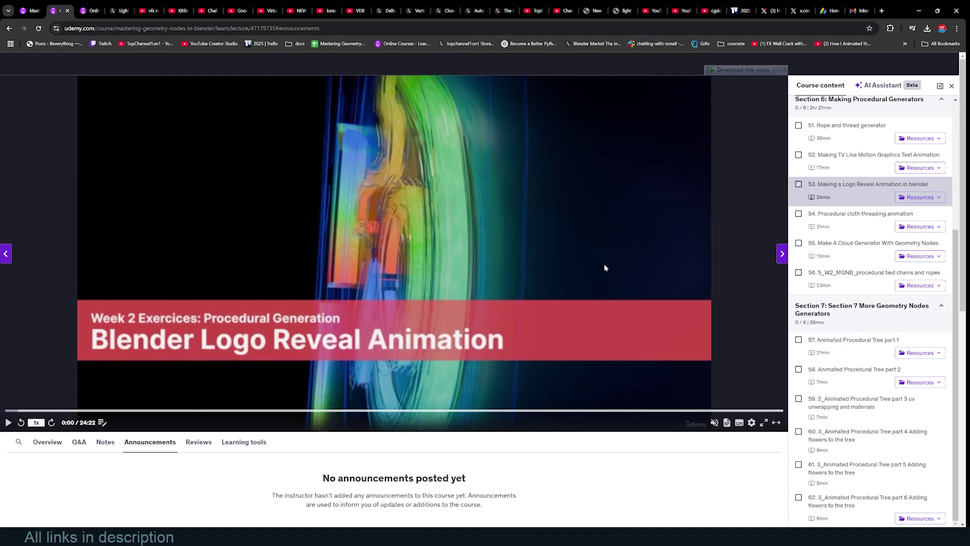
{"action": "left_click", "coordinate": [79, 442]}
{"action": "scroll", "coordinate": [118, 457], "scroll_direction": "down", "scroll_amount": 5}
{"action": "scroll", "coordinate": [202, 429], "scroll_direction": "up", "scroll_amount": 4}
{"action": "scroll", "coordinate": [292, 399], "scroll_direction": "down", "scroll_amount": 4}
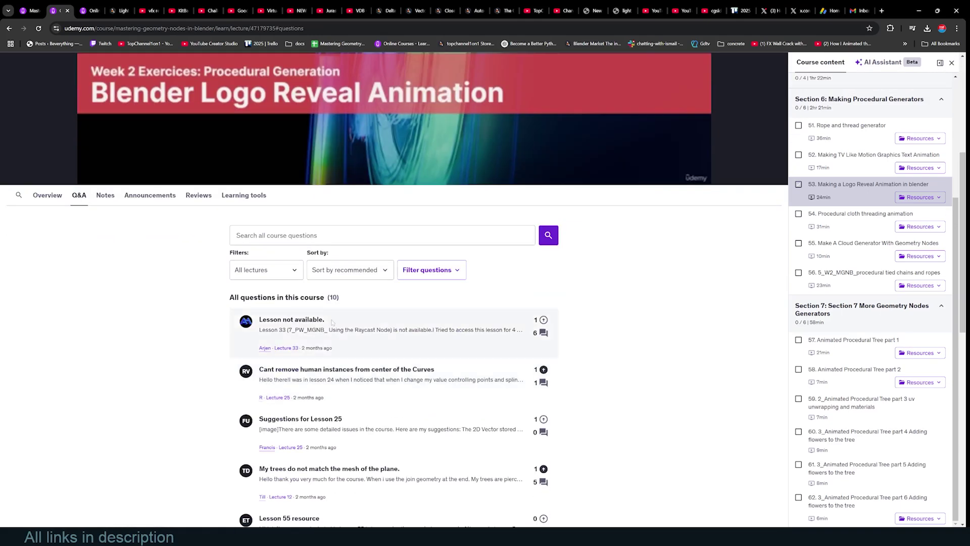
{"action": "scroll", "coordinate": [292, 399], "scroll_direction": "down", "scroll_amount": 6}
{"action": "scroll", "coordinate": [292, 396], "scroll_direction": "up", "scroll_amount": 7}
{"action": "scroll", "coordinate": [283, 354], "scroll_direction": "down", "scroll_amount": 4}
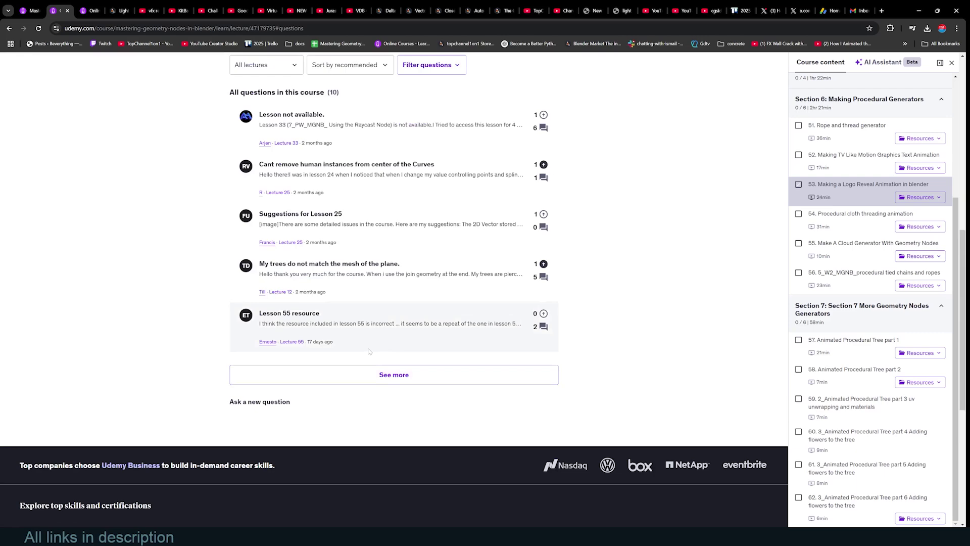
{"action": "scroll", "coordinate": [272, 278], "scroll_direction": "up", "scroll_amount": 3}
{"action": "scroll", "coordinate": [304, 379], "scroll_direction": "up", "scroll_amount": 2}
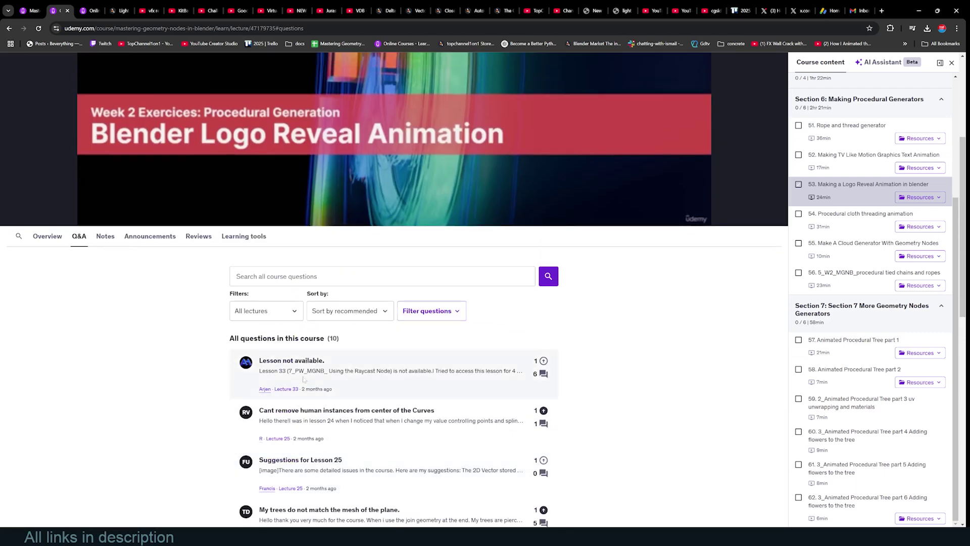
{"action": "scroll", "coordinate": [409, 390], "scroll_direction": "up", "scroll_amount": 4}
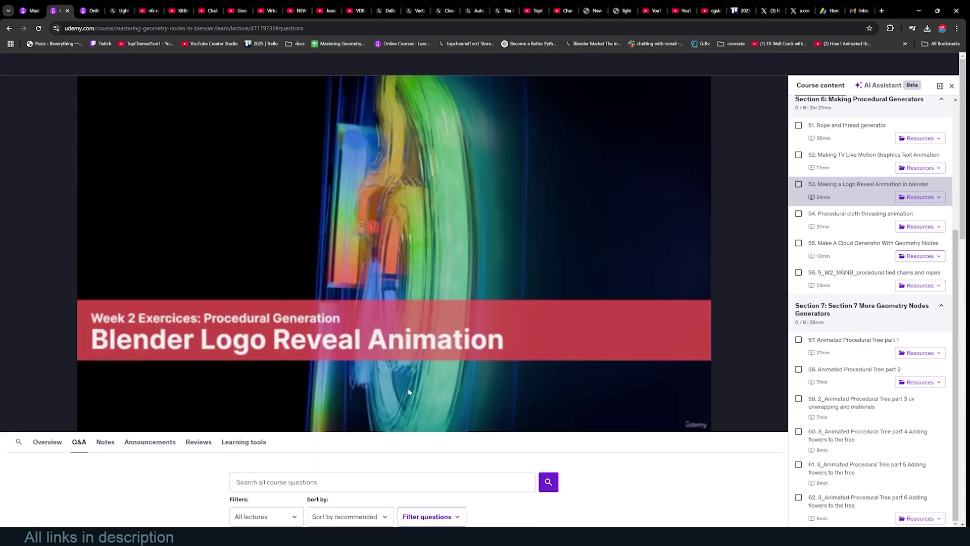